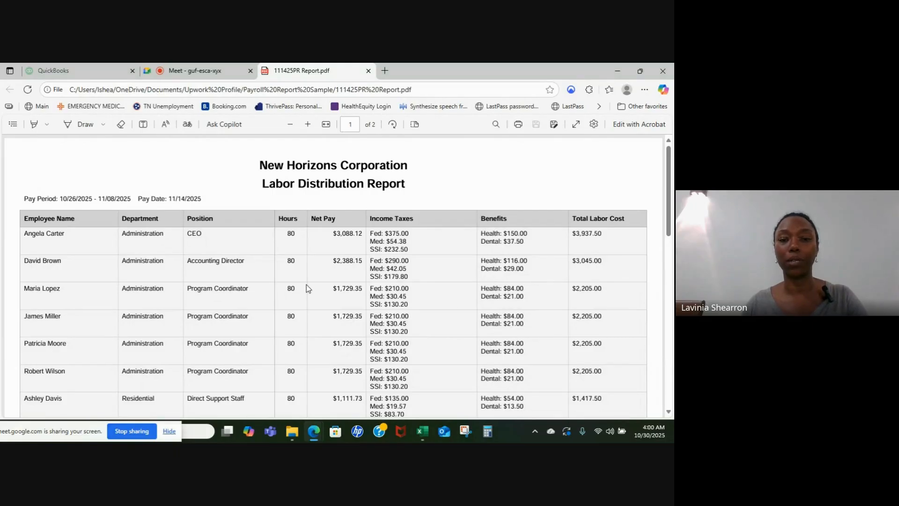
- Switch to the labor distribution workbook in Excel and review the Labor Detail and Department Totals sheets
click(419, 433)
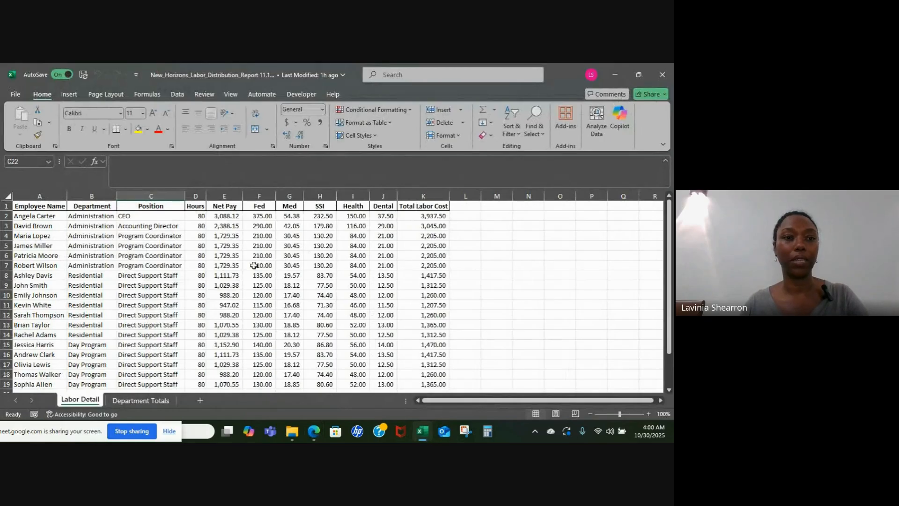
scroll(101, 246, down, 1)
scroll(101, 247, up, 1)
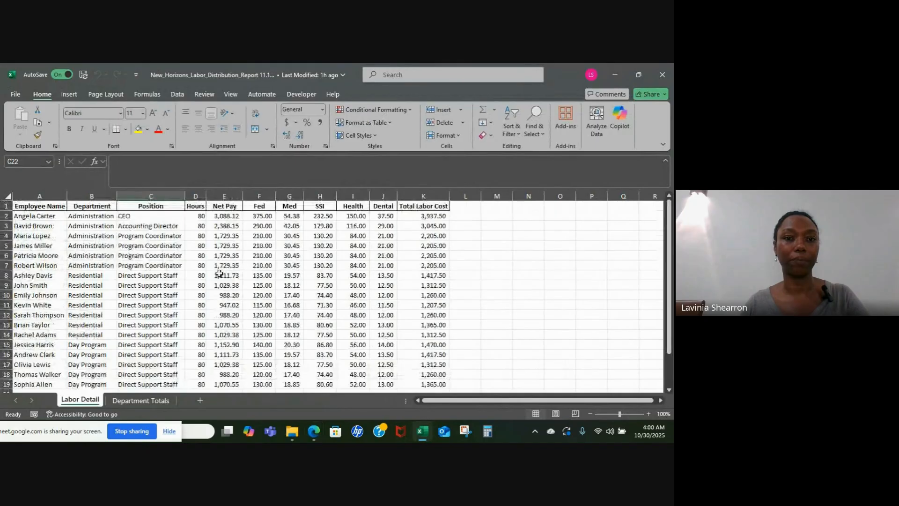
click(140, 401)
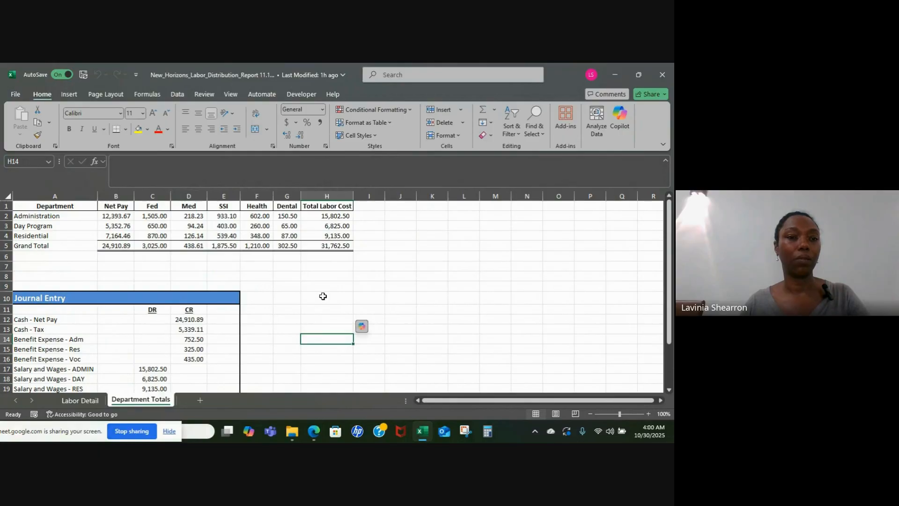
scroll(320, 295, down, 1)
scroll(317, 294, up, 1)
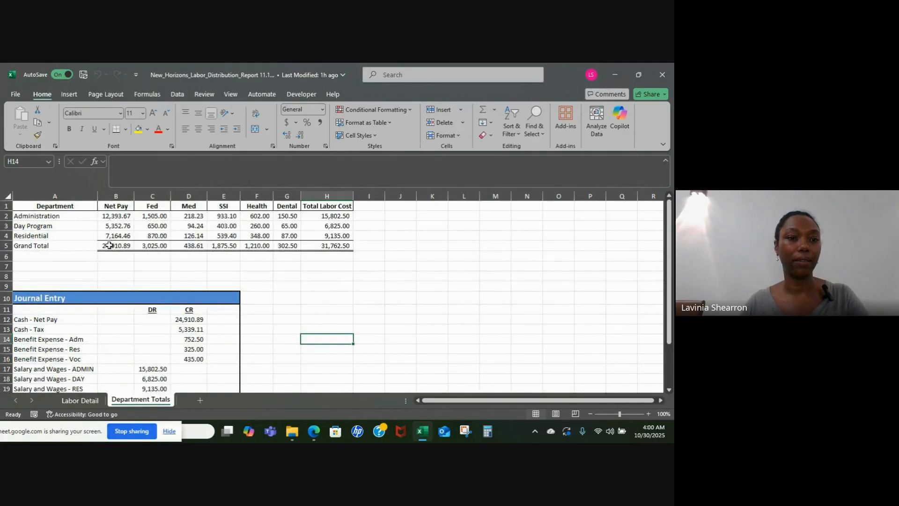
- Examine the Cash - Net Pay and Cash - Tax lines of the journal entry and the formulas behind their credit amounts
click(68, 319)
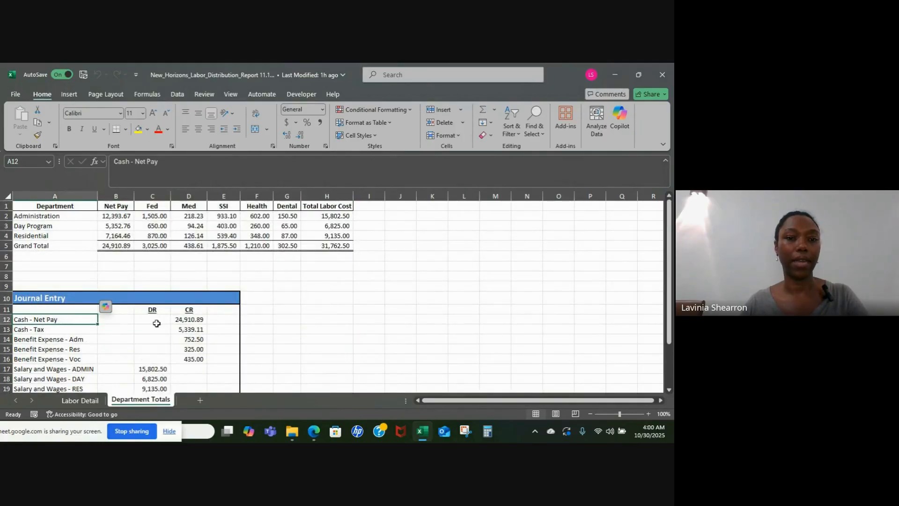
click(181, 323)
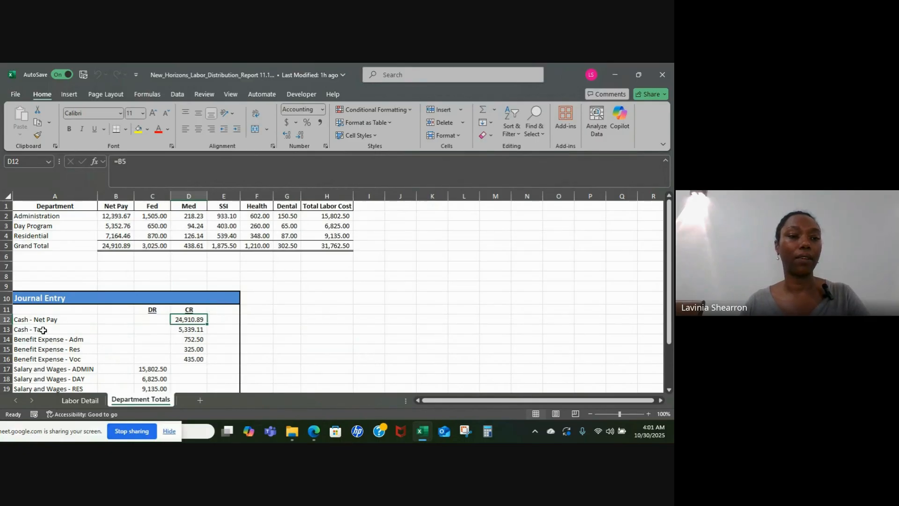
click(42, 330)
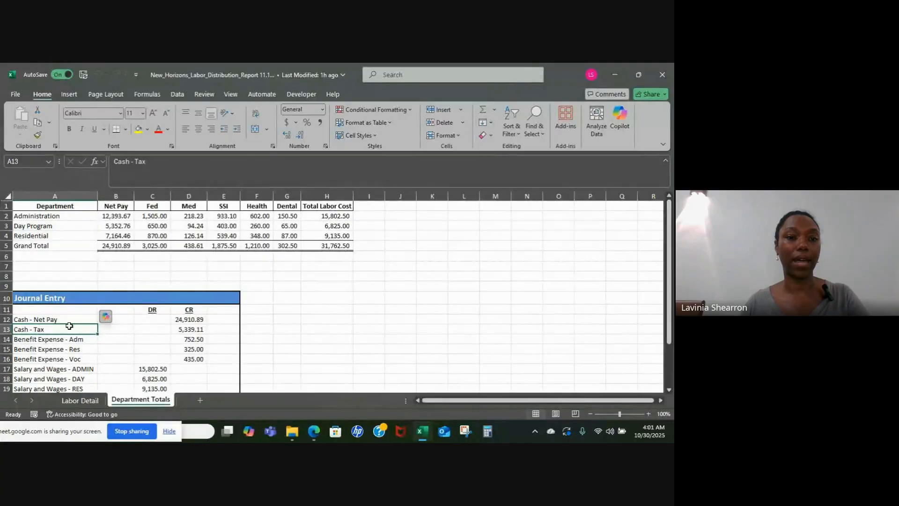
click(199, 332)
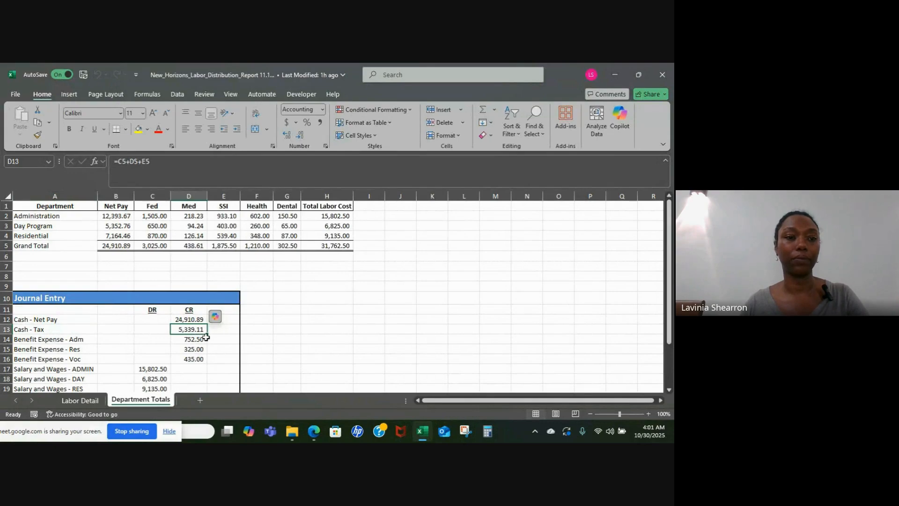
- Compare the three Benefit Expense lines of the journal entry with the departments' health and dental totals
scroll(206, 337, down, 1)
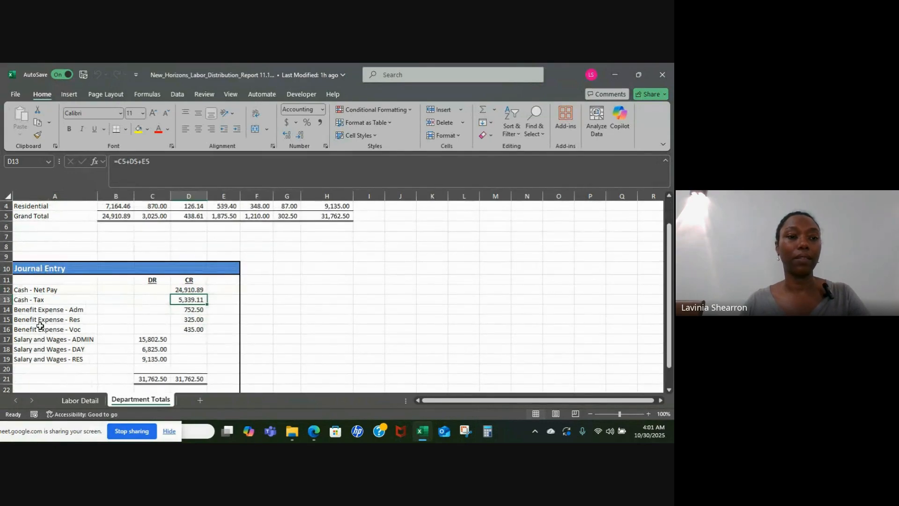
drag(38, 307, 191, 334)
scroll(313, 281, up, 1)
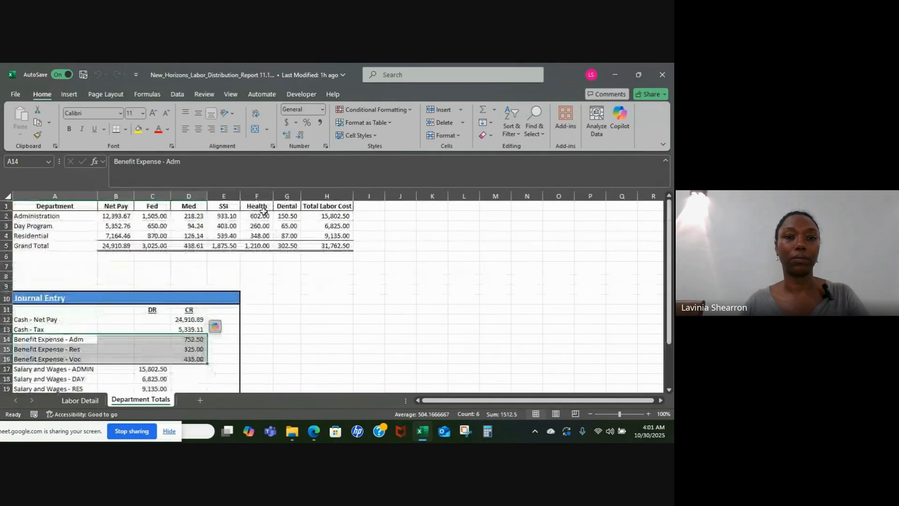
scroll(271, 331, down, 1)
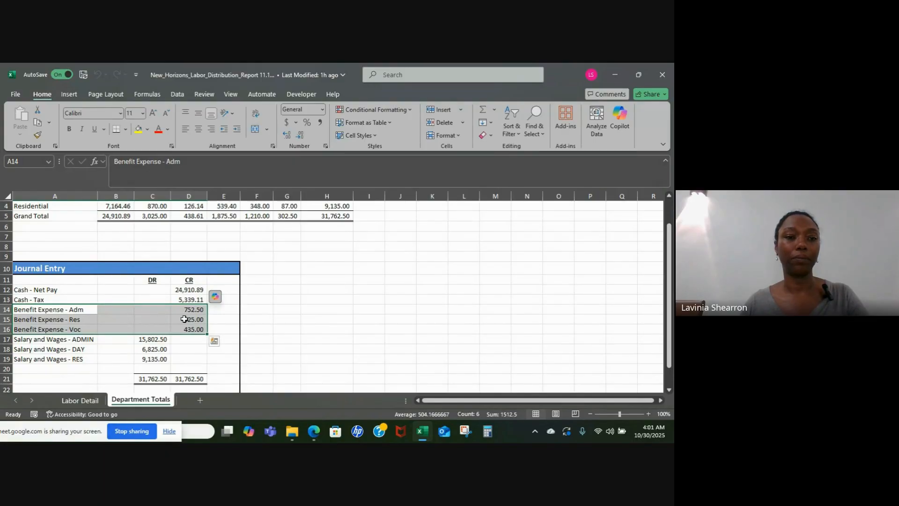
- Compare the three Salary and Wages debit lines with the departments' total labor costs and check the journal entry's totals
scroll(184, 319, down, 1)
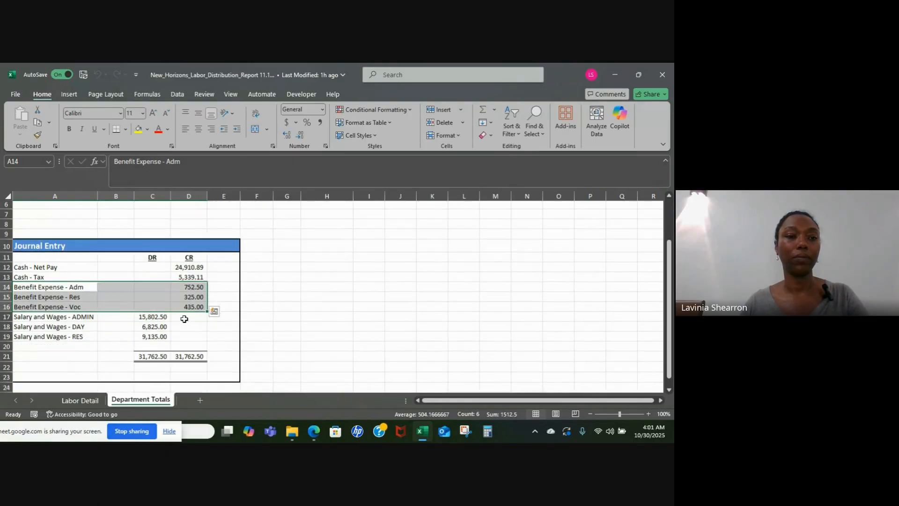
click(23, 310)
drag(23, 310, 158, 332)
scroll(287, 296, up, 2)
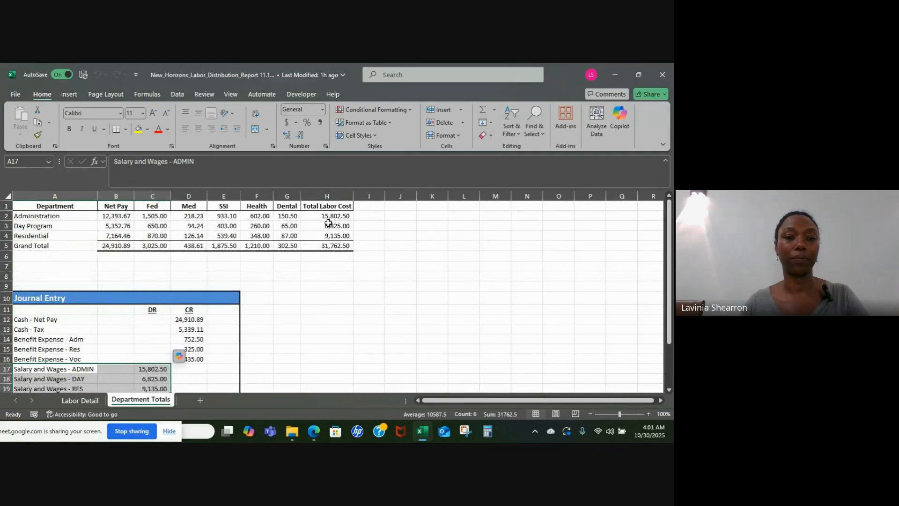
click(295, 337)
scroll(294, 323, down, 2)
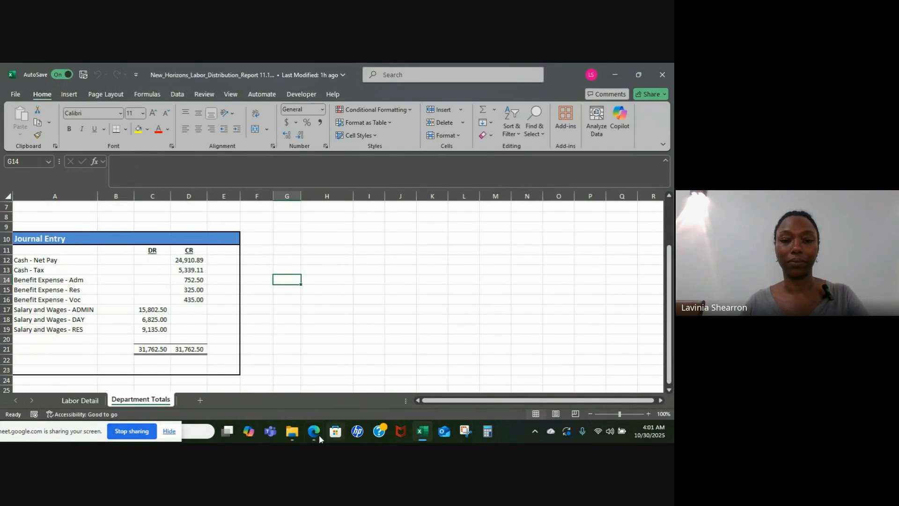
- Switch to QuickBooks in the browser and start a new journal entry
mouse_move(313, 433)
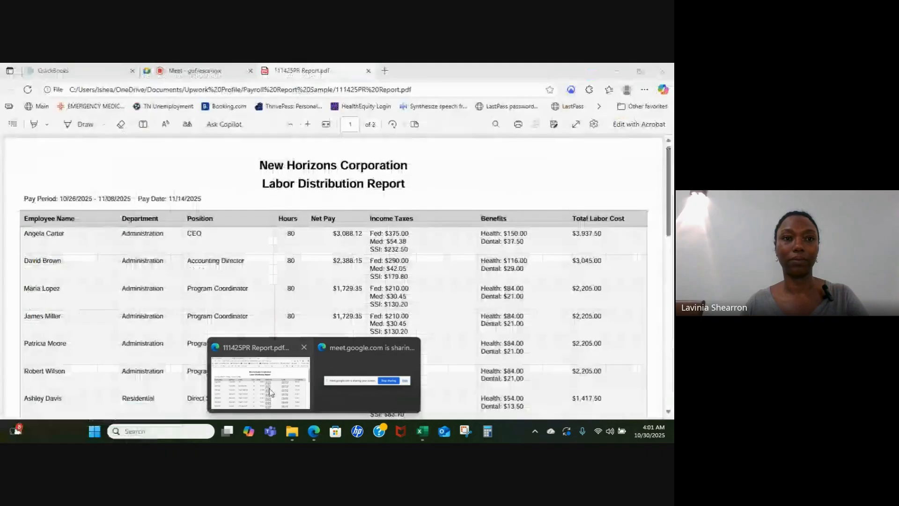
click(255, 384)
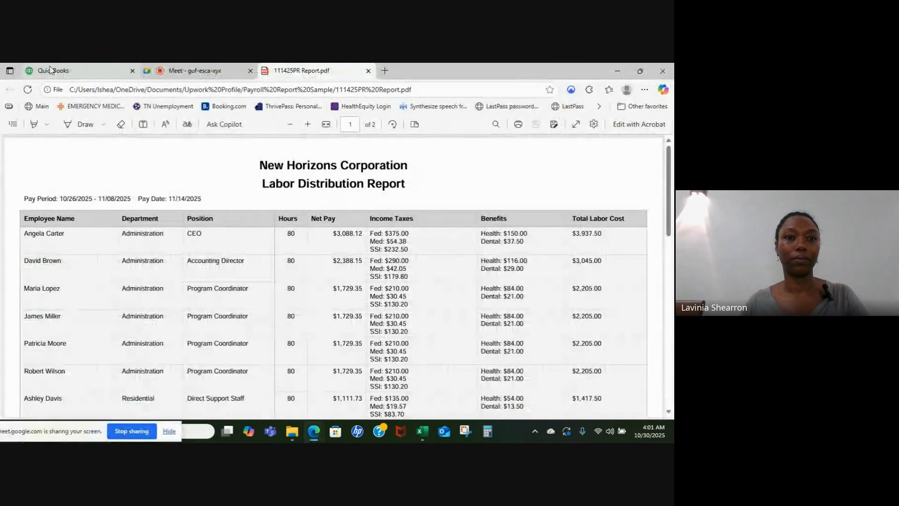
key(ctrl+1)
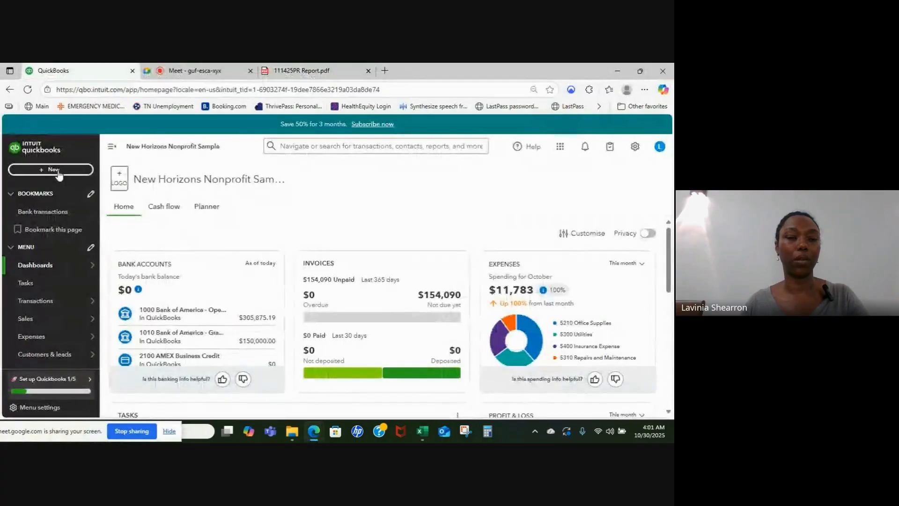
click(58, 172)
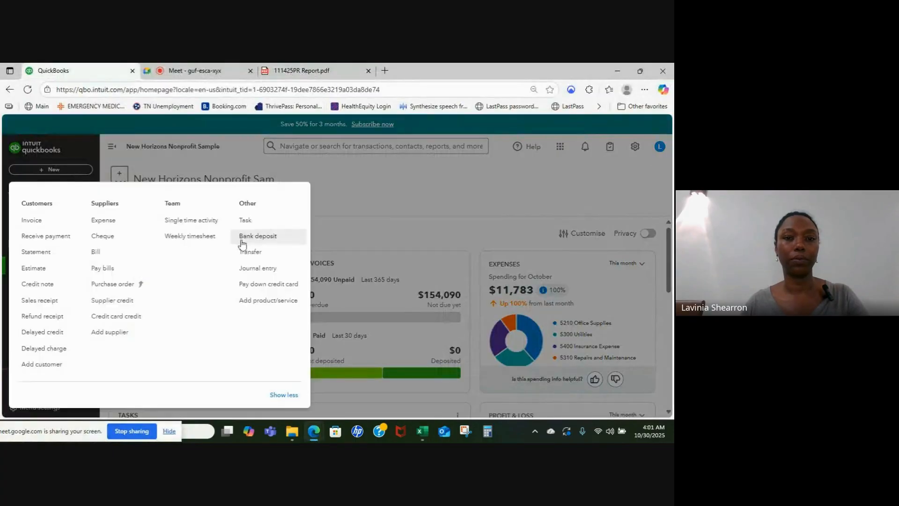
click(252, 268)
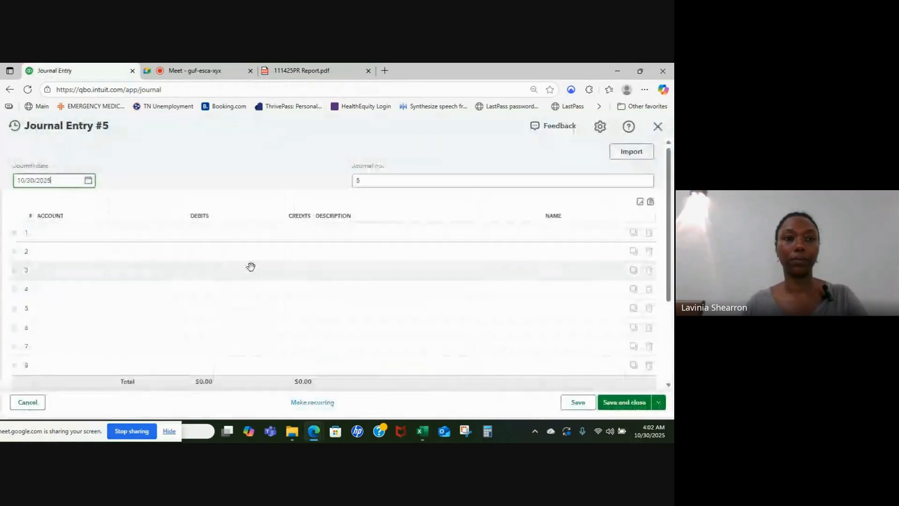
- Set the journal date to the pay date, 11/14/2025
click(88, 181)
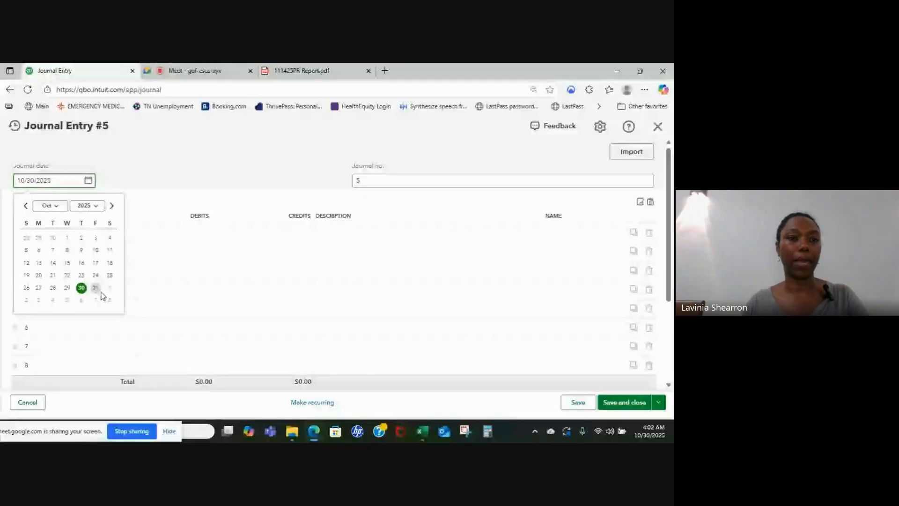
click(112, 206)
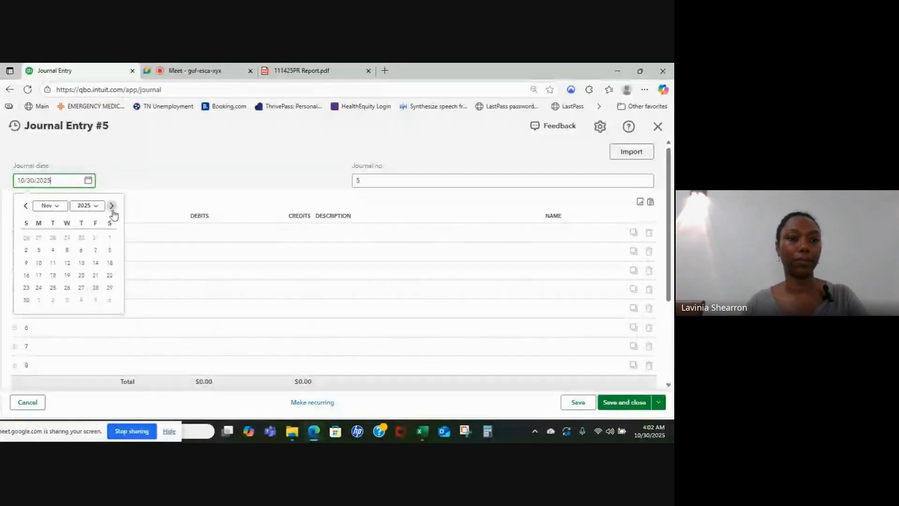
click(96, 263)
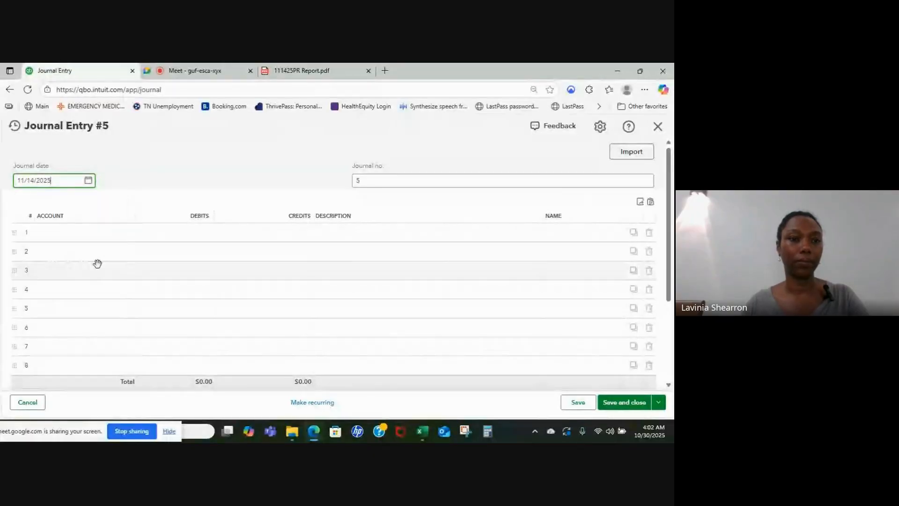
click(365, 181)
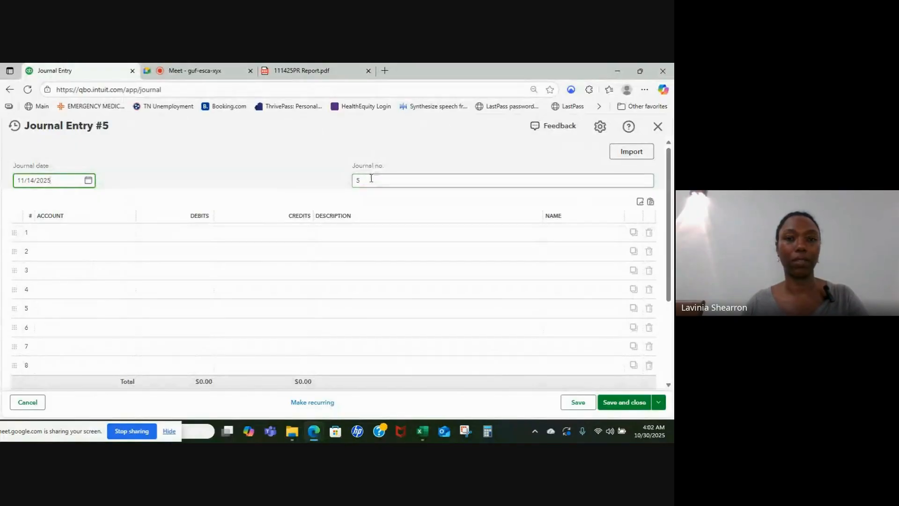
- Assign the account 1000 Bank of America - Operating to the first journal line
click(52, 235)
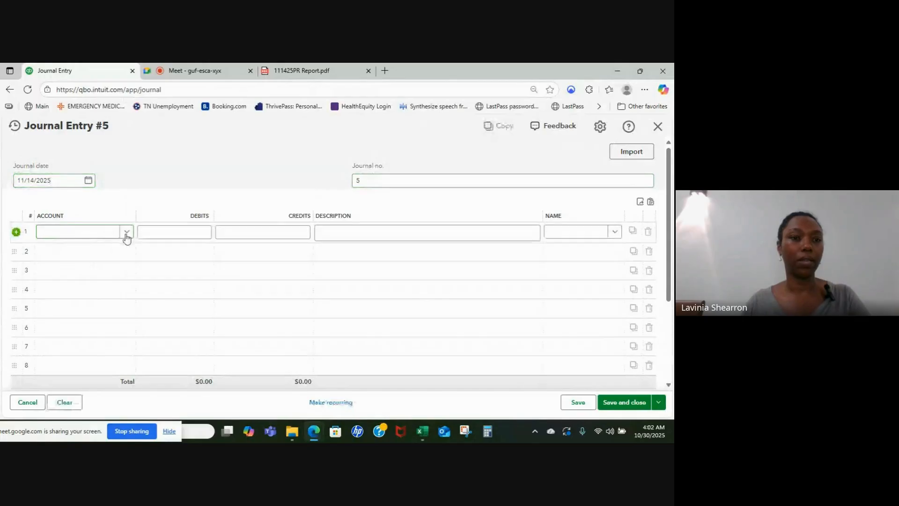
click(127, 235)
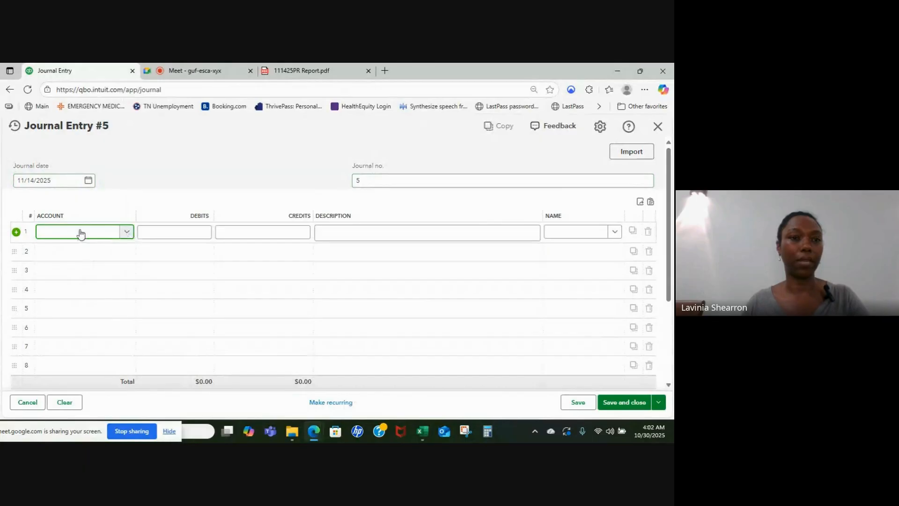
text(Ba)
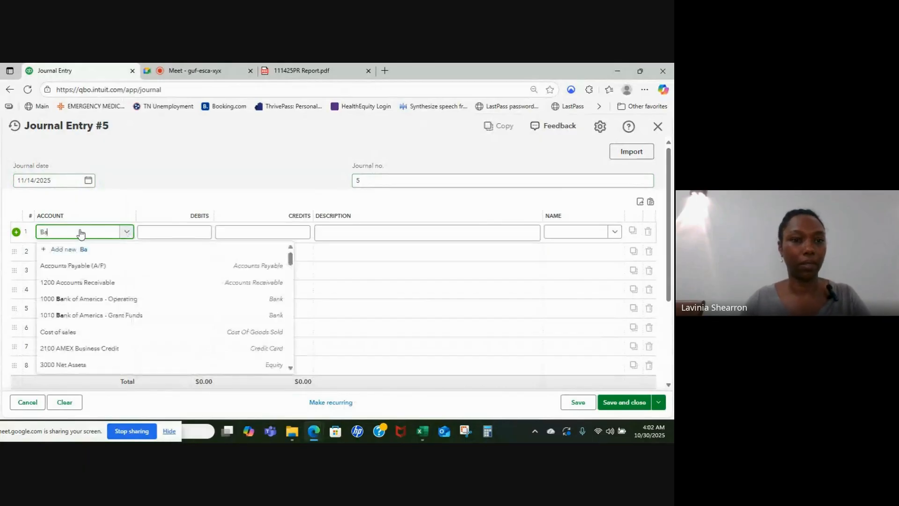
text(n)
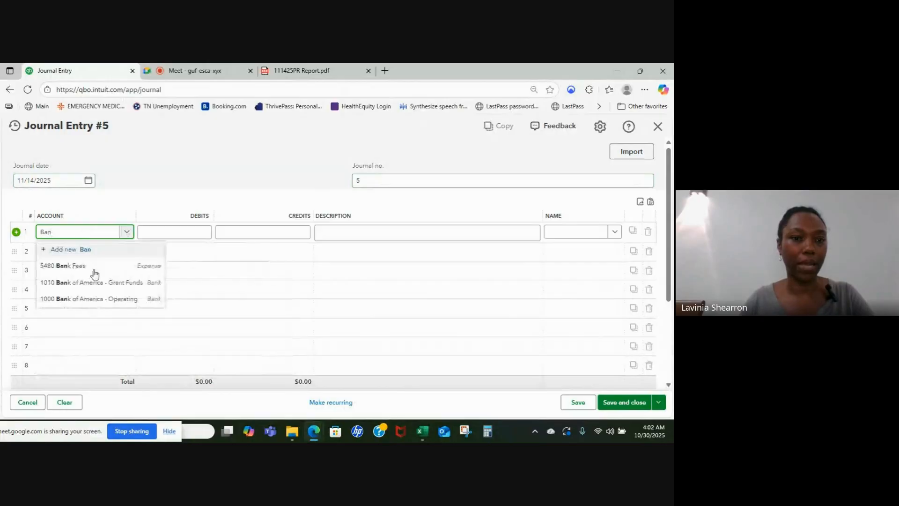
click(109, 301)
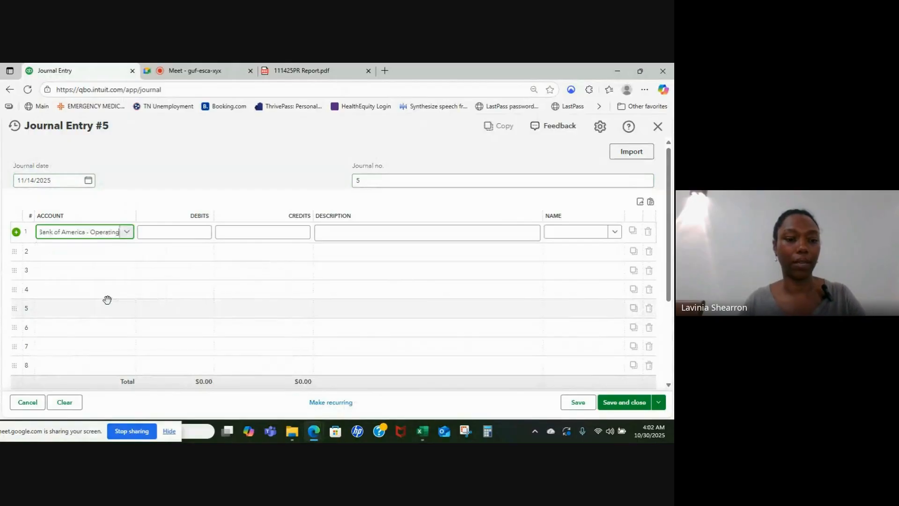
key(Tab)
key(Tab)
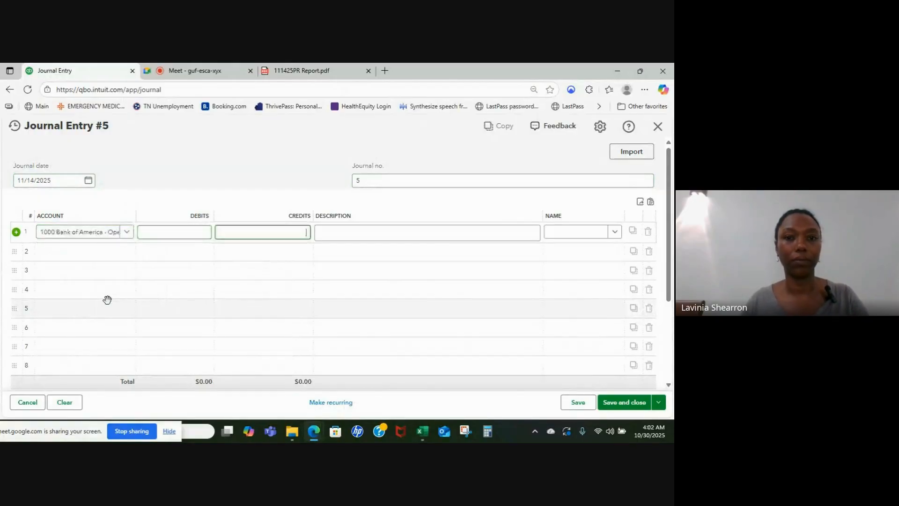
- Look up the net pay amount in the Excel workbook, then credit 24,910.89 on the first journal line with the description 111425PRJE
key(ctrl+shift+Tab)
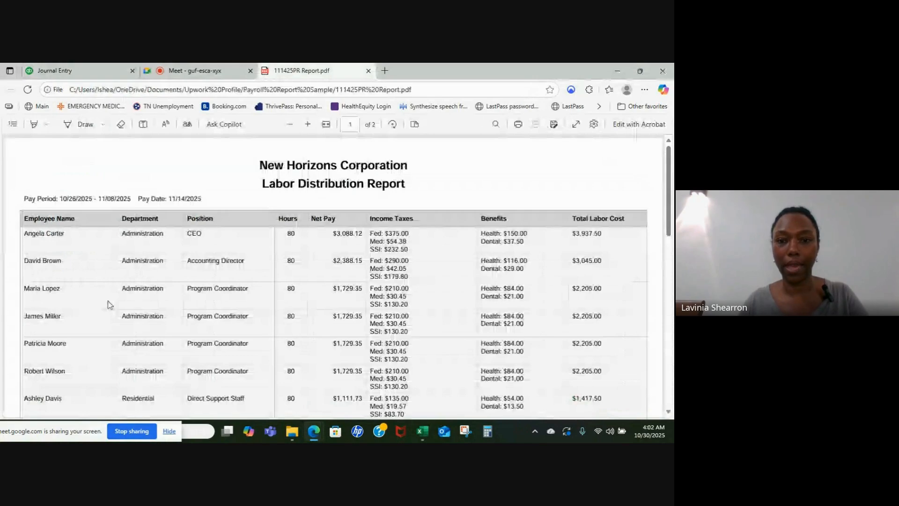
key(ctrl+Tab)
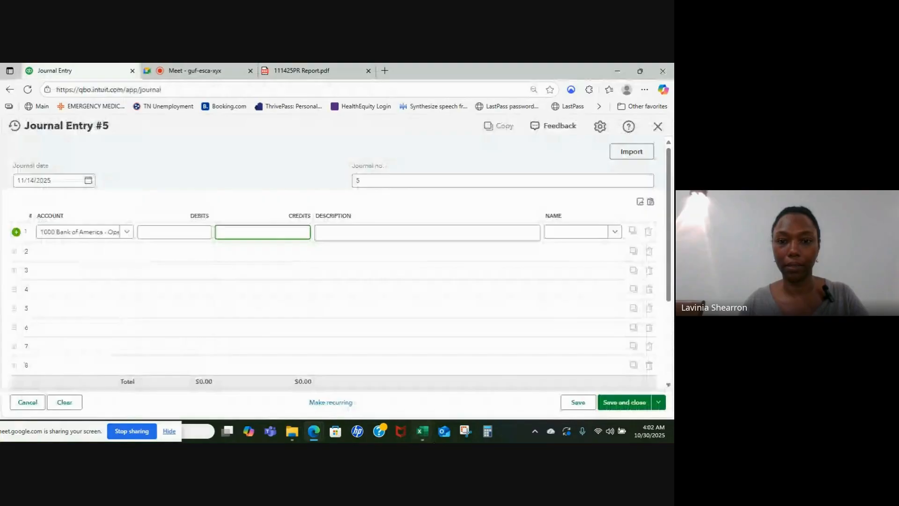
click(420, 431)
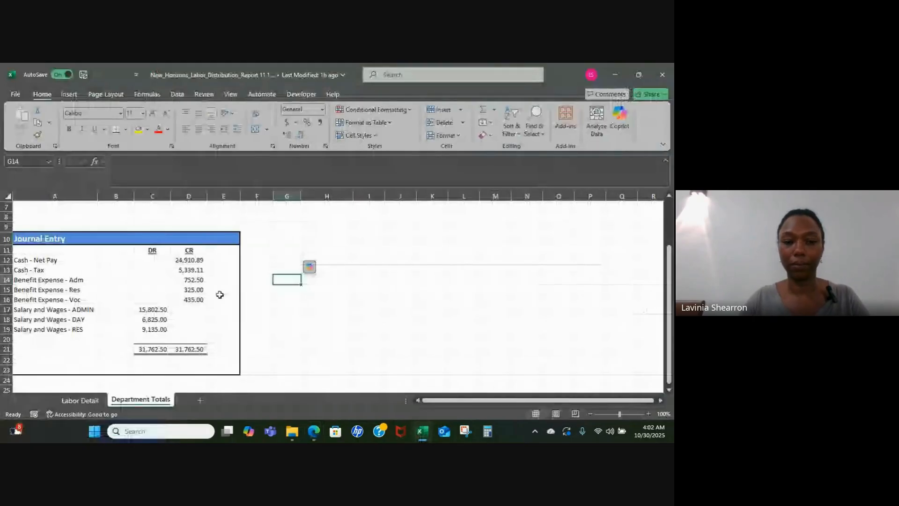
key(alt+Tab)
text(24910.)
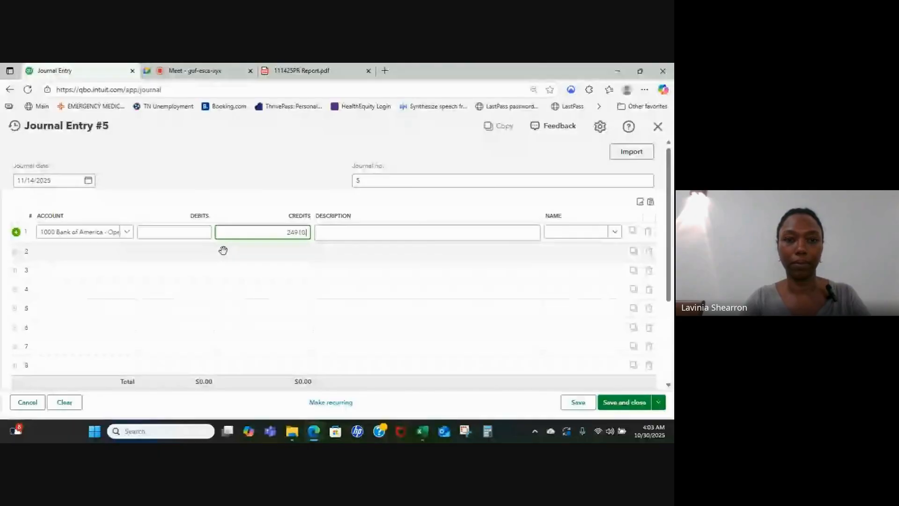
text(.89)
key(Tab)
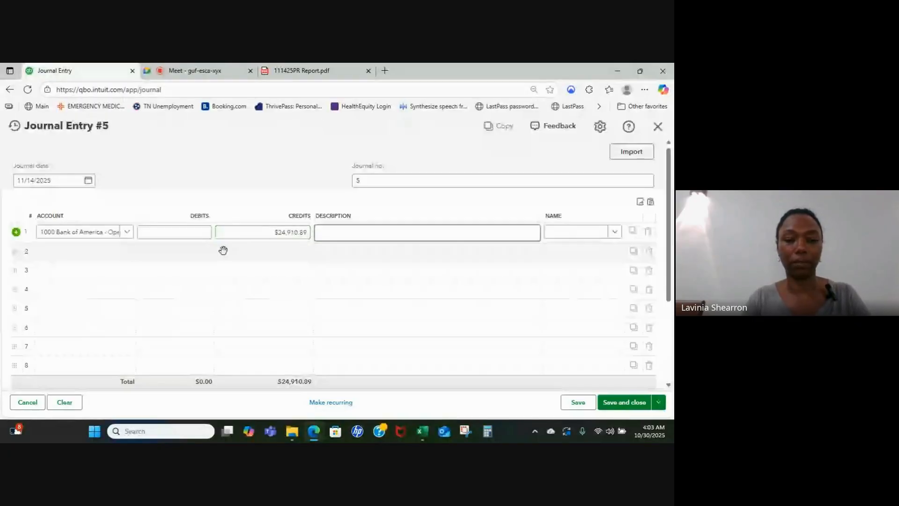
text(111425PRJ)
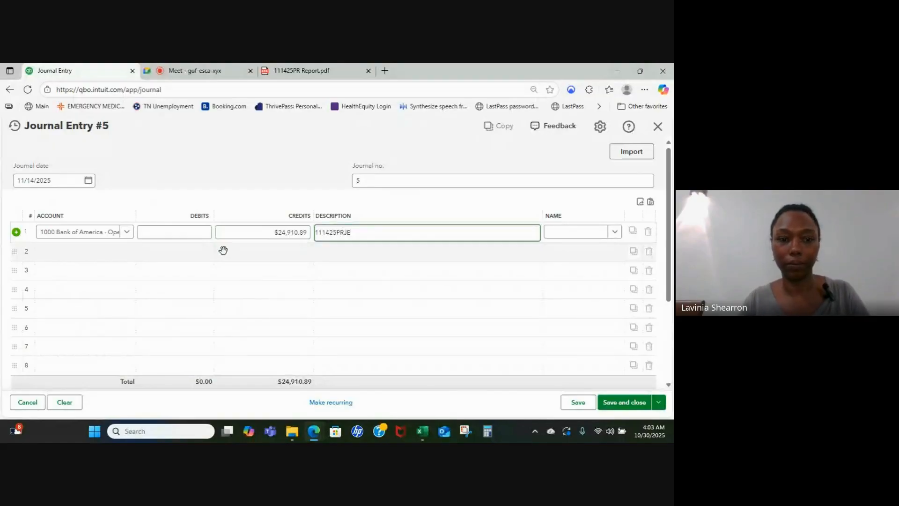
- Complete the first line's description as 111425PRJE and assign the account 1000 Bank of America - Operating to the second journal line
text(E)
key(Tab)
key(Tab)
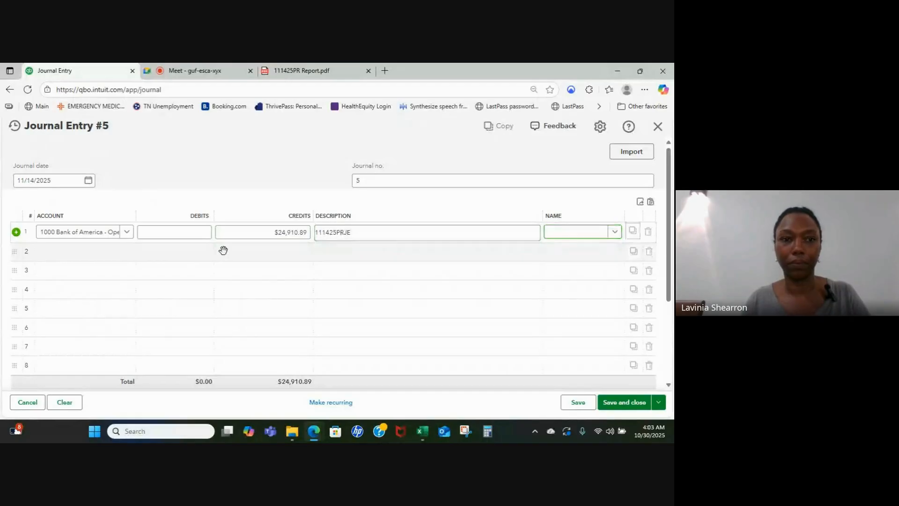
click(81, 252)
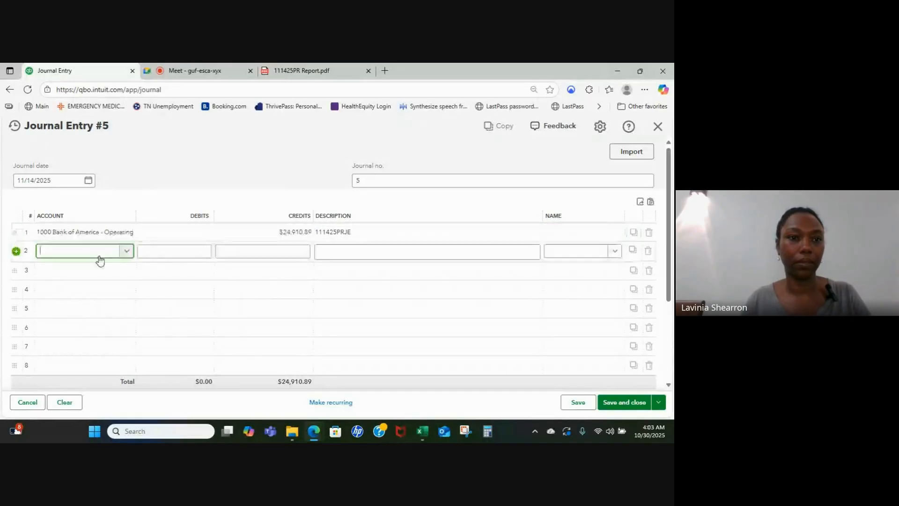
click(126, 253)
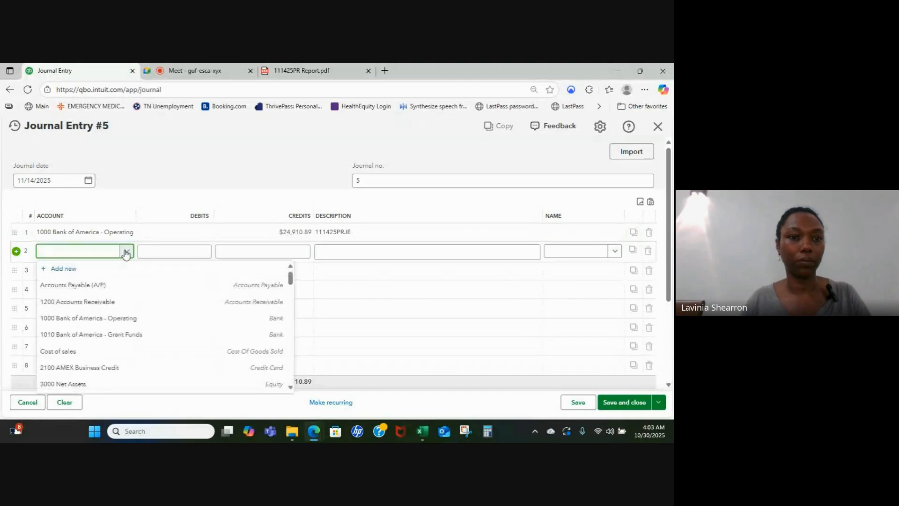
text(bank)
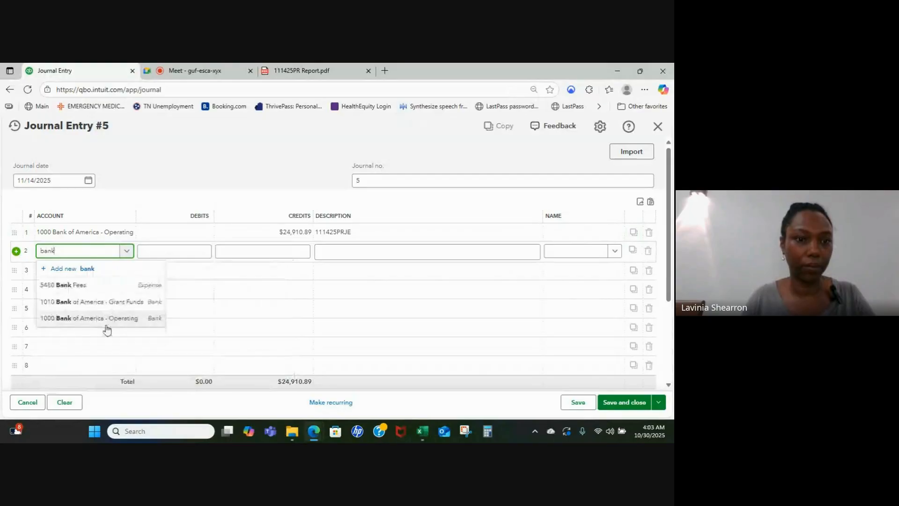
click(109, 318)
key(Tab)
key(Tab)
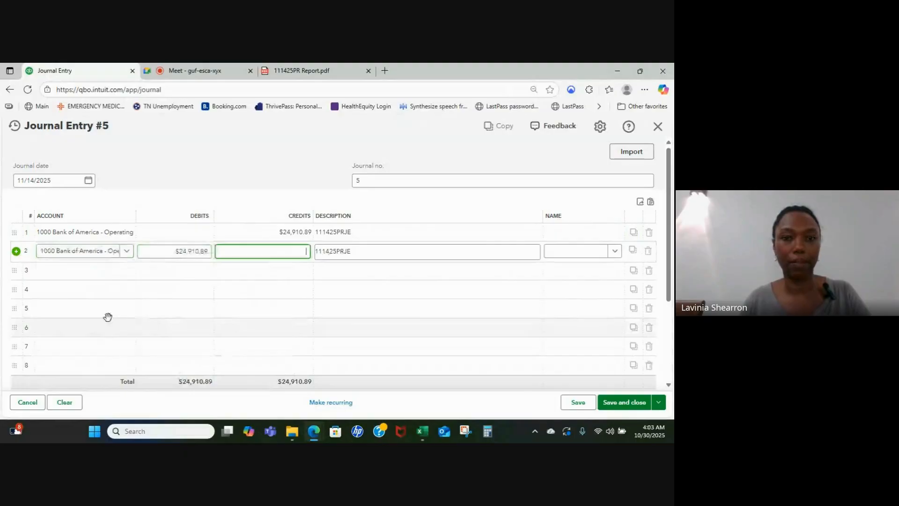
- Copy the Cash - Tax amount from the Excel workbook and enter it in QuickBooks as a 5,339.11 credit on the second line
key(alt+Tab)
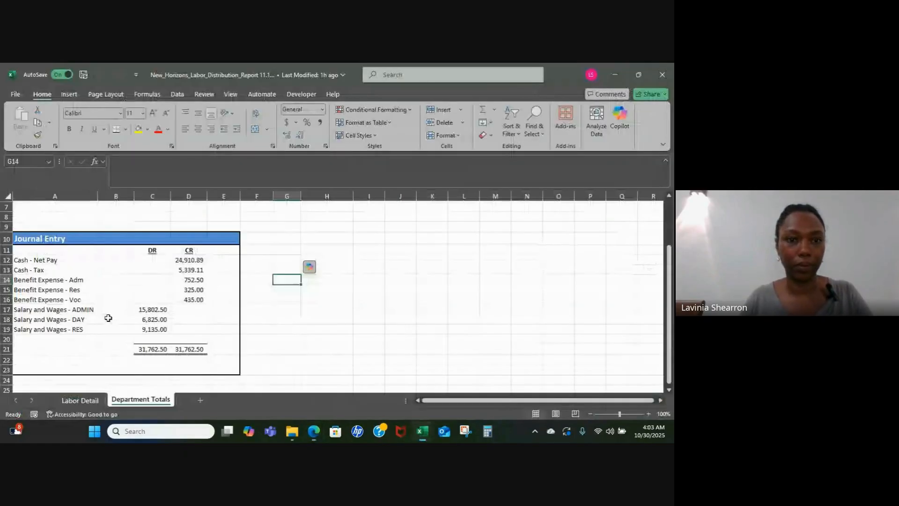
click(180, 269)
key(ctrl+c)
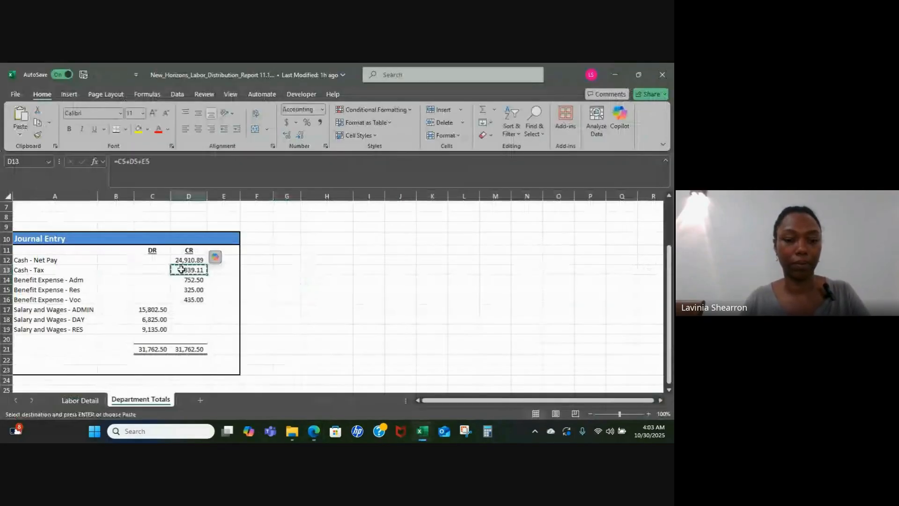
key(alt+Tab)
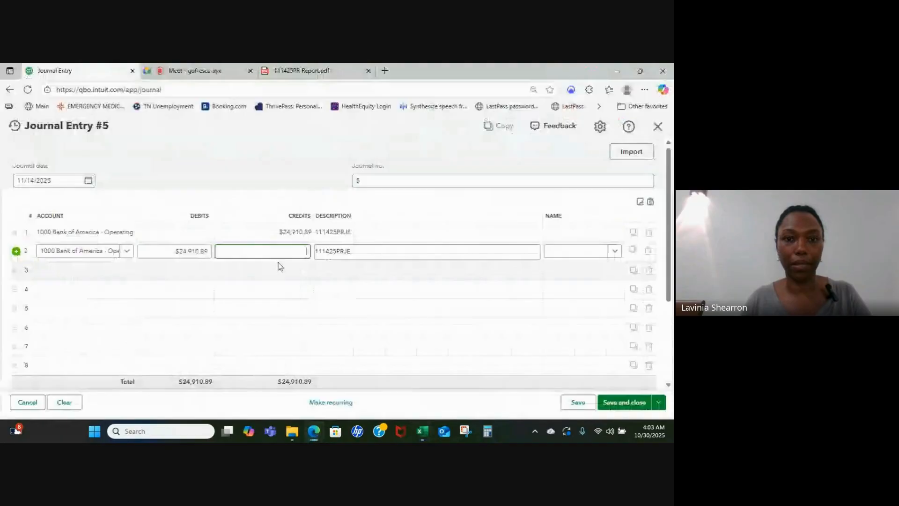
key(ctrl+v)
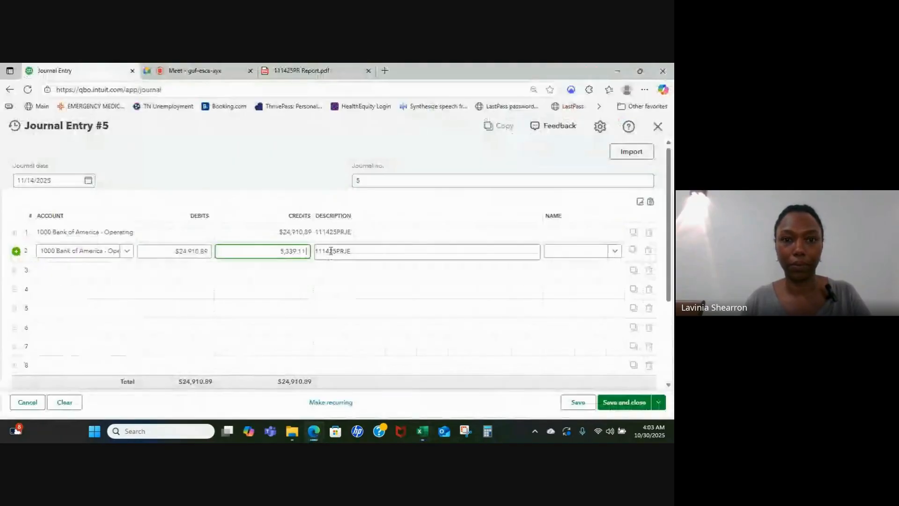
- Extend the second journal line's description to 111425PRJE - Tax
click(357, 251)
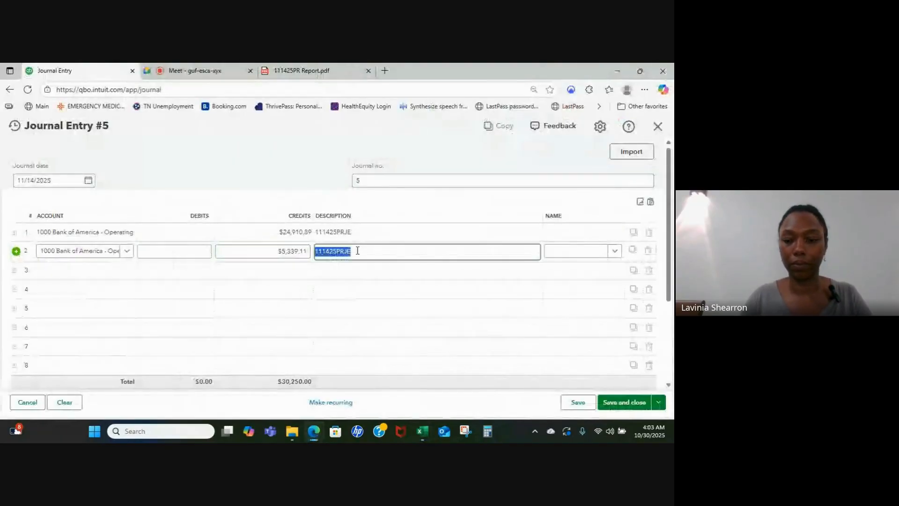
click(357, 250)
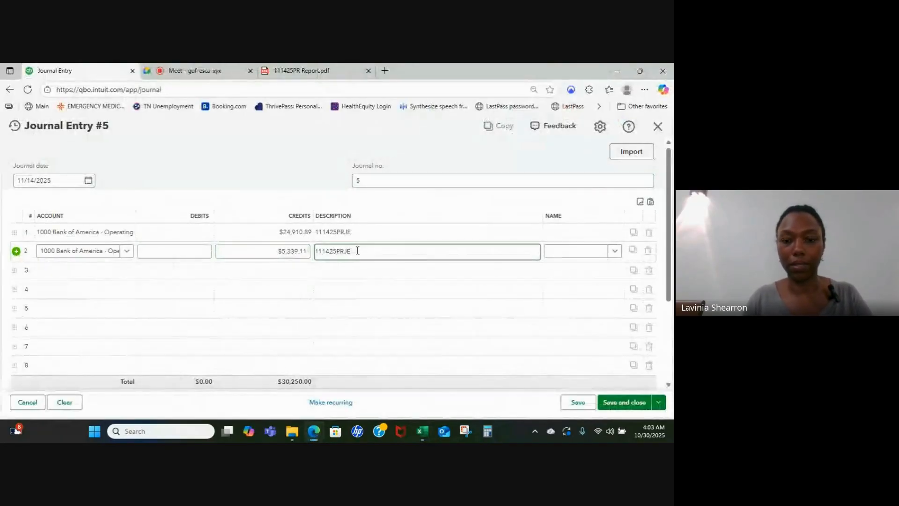
text(- Tax)
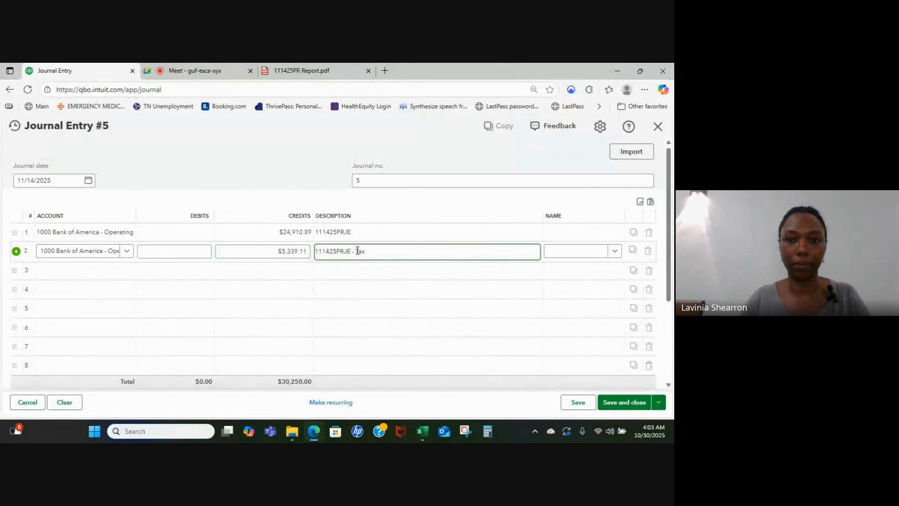
key(Tab)
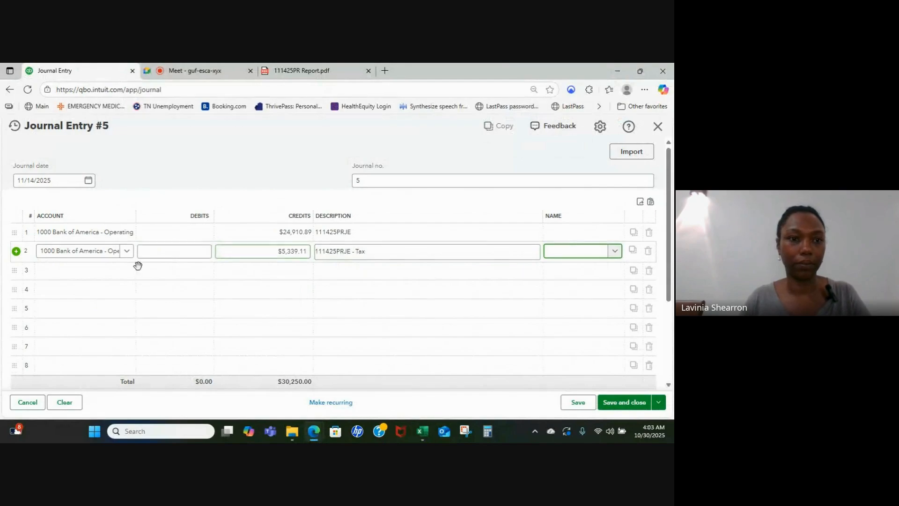
- Check the next journal item in the Excel workbook, then assign the account 5430 Benefits - Admin to the third line in QuickBooks
click(101, 274)
click(103, 276)
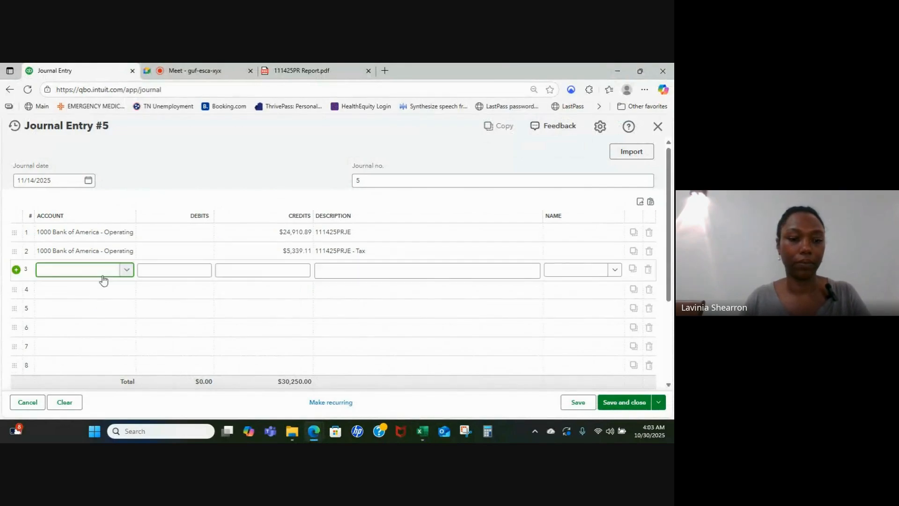
key(alt+Tab)
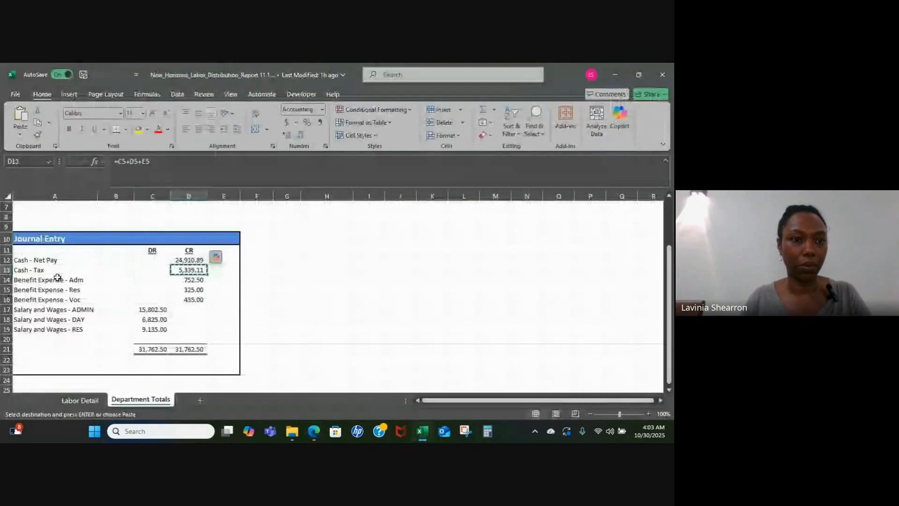
click(56, 279)
key(alt+Tab)
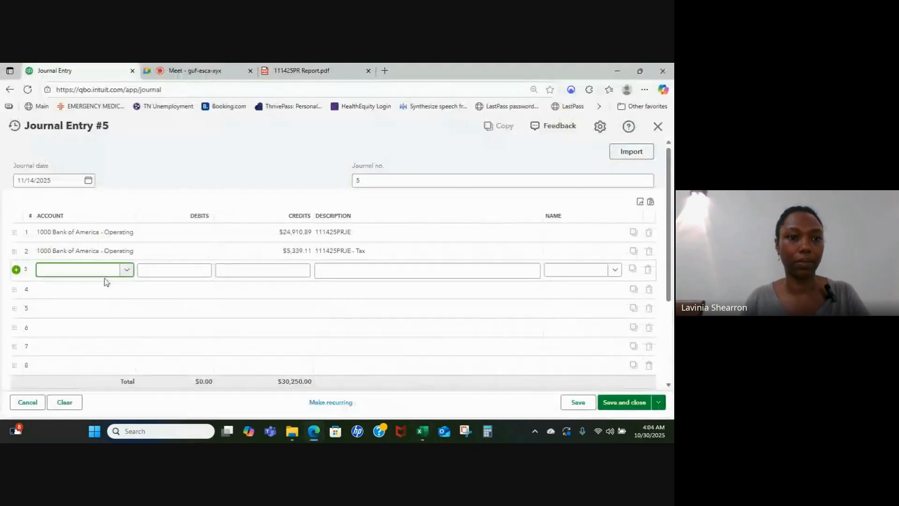
click(103, 270)
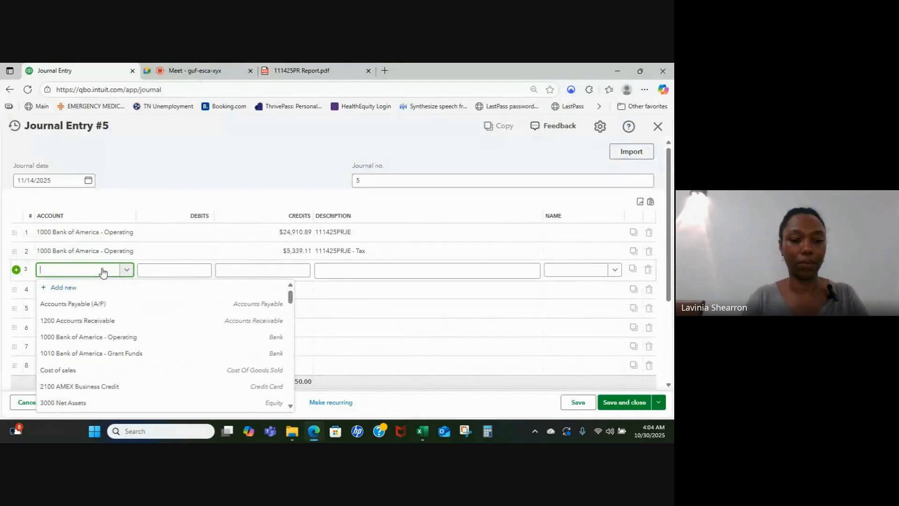
text(Benefit)
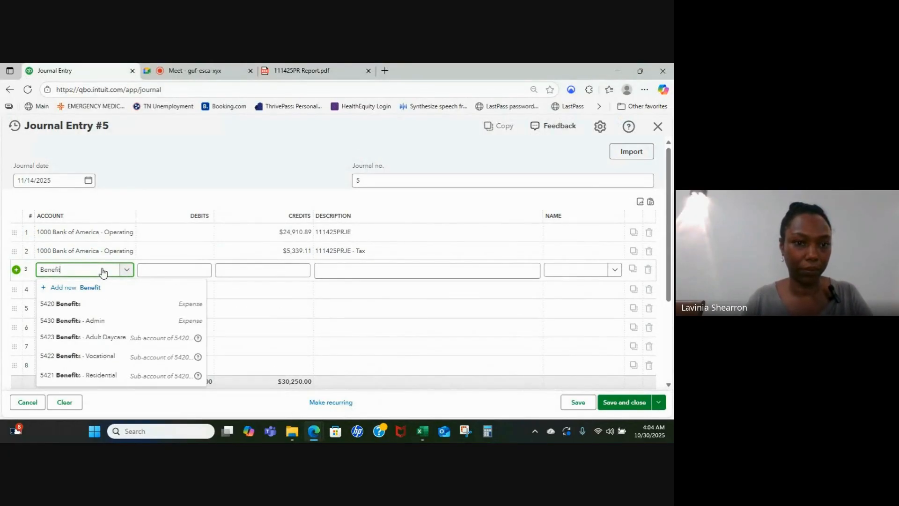
click(105, 321)
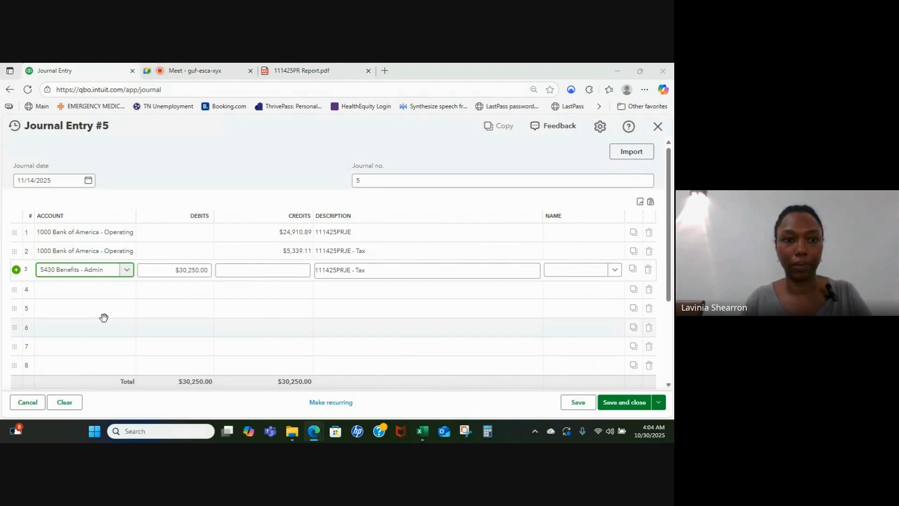
- Copy the Benefit Expense - Adm amount from the Excel workbook and set the third line's debit in QuickBooks to 752.50
key(alt+Tab)
key(Right)
key(Right)
key(Right)
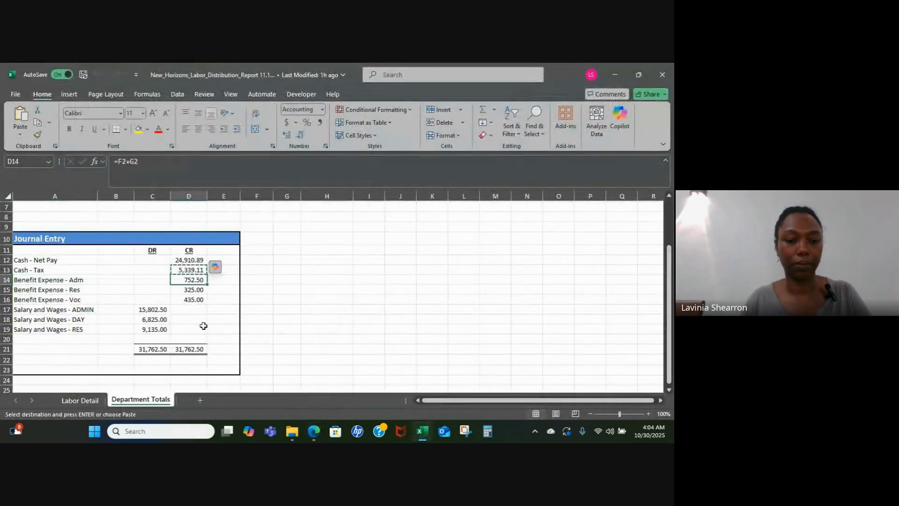
key(ctrl+c)
key(alt+Tab)
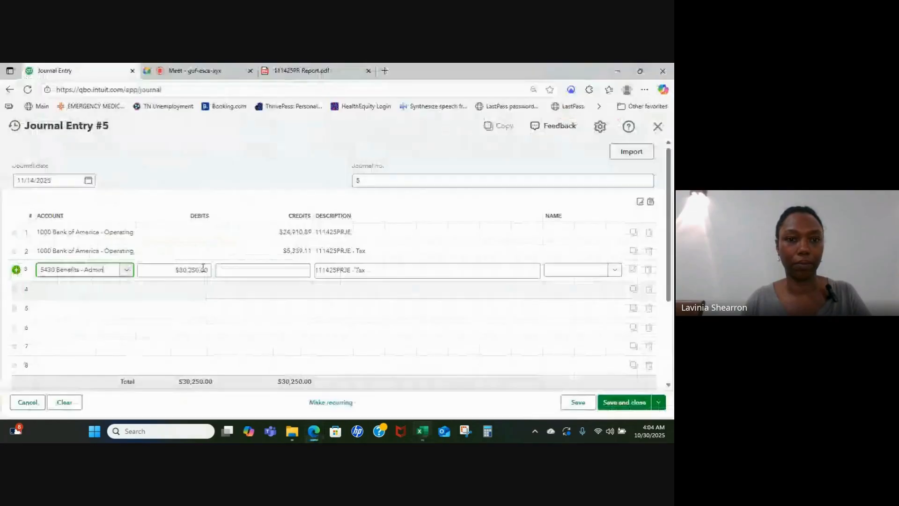
click(191, 271)
click(191, 270)
double_click(192, 270)
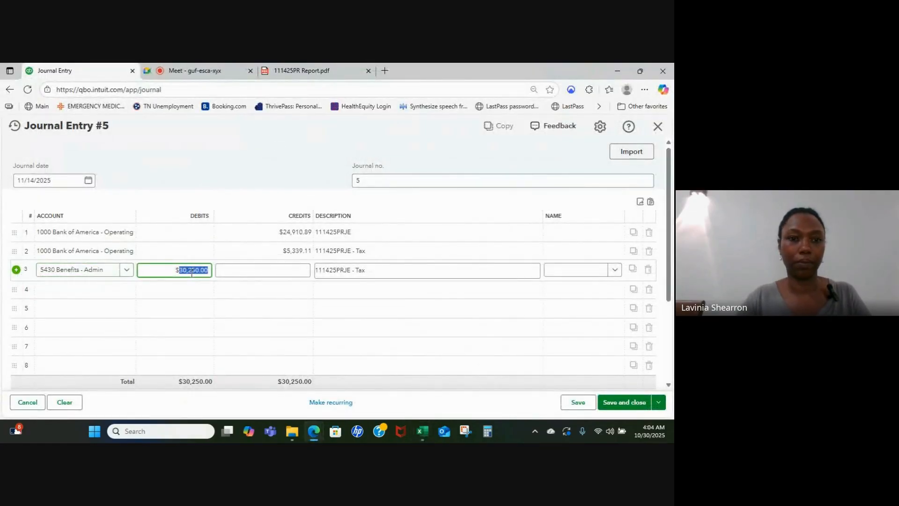
key(BackSpace)
text(752.50)
key(Tab)
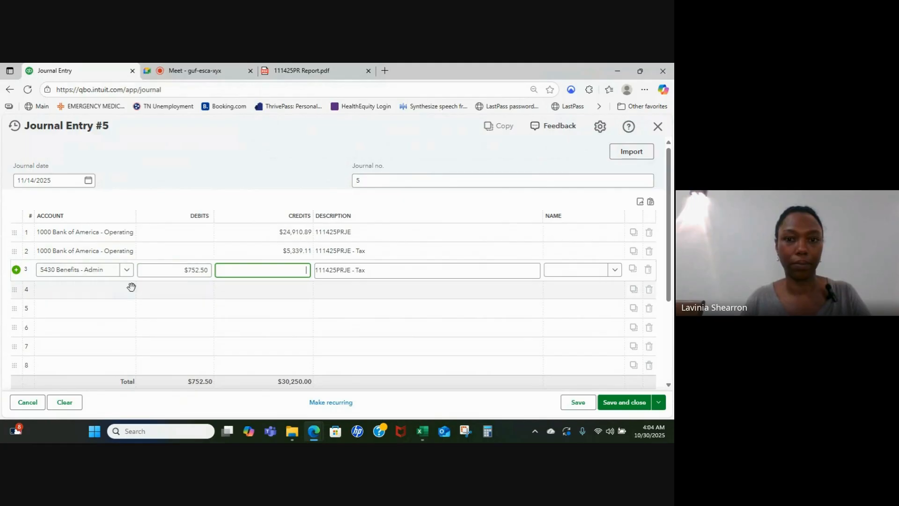
- Remove the tax suffix from the third line's description so it reads 111425PRJE
click(401, 267)
click(401, 269)
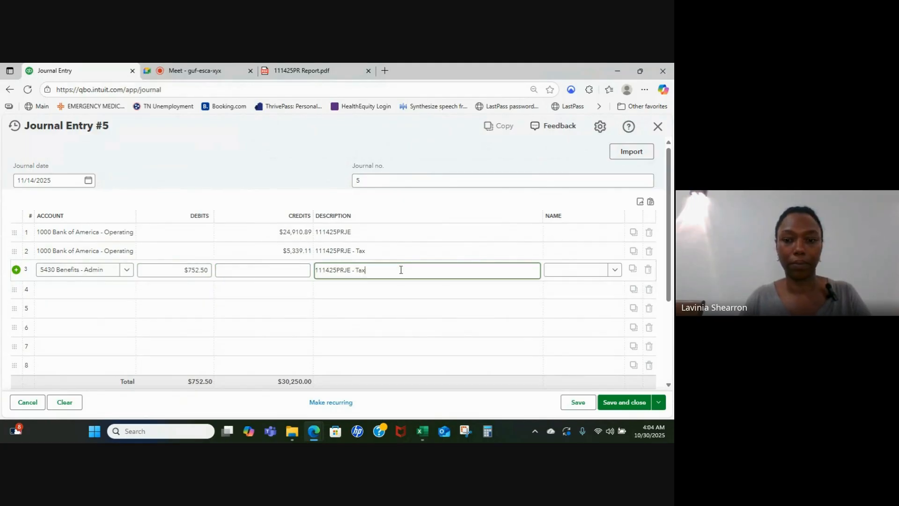
key(BackSpace)
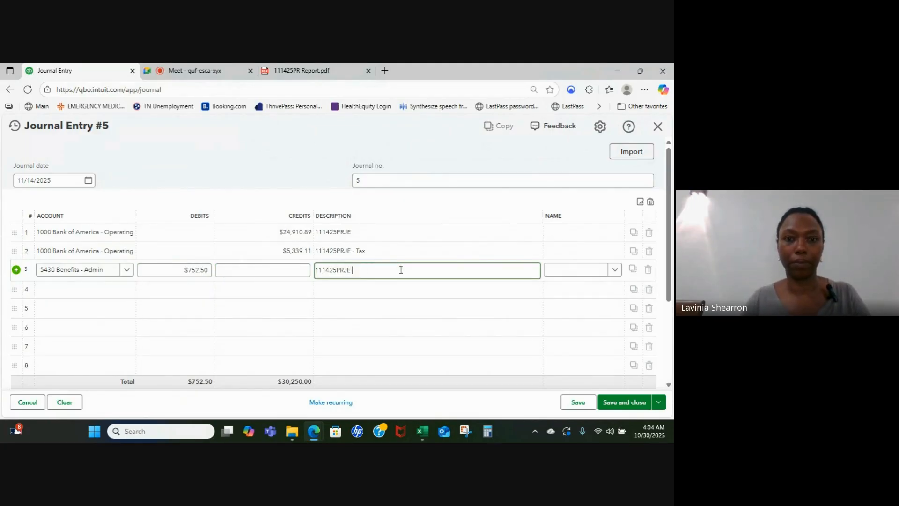
key(Tab)
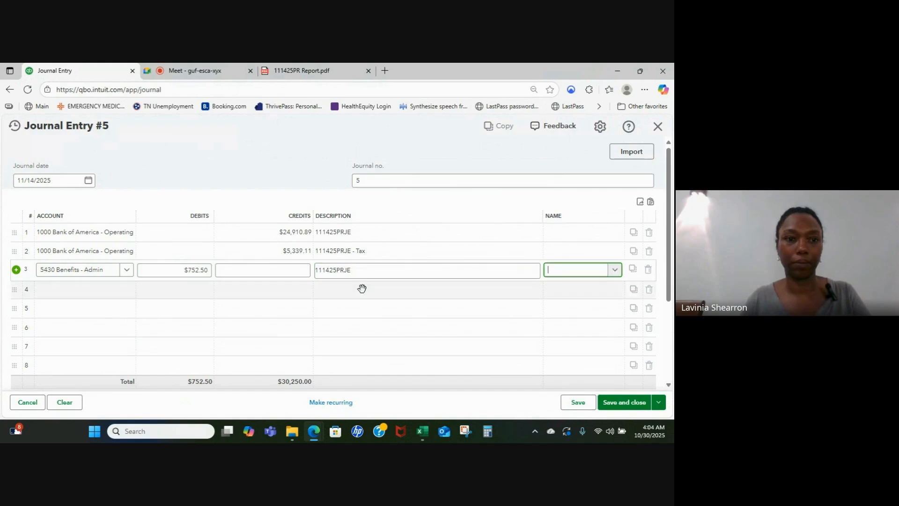
- Assign the account 5421 Benefits - Residential to the fourth journal line
click(96, 294)
text(benefit)
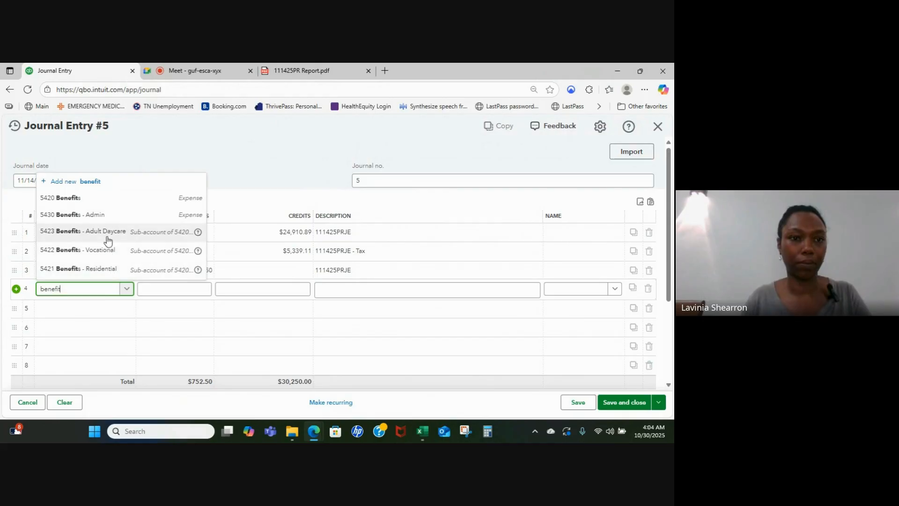
click(107, 265)
- Copy the Benefit Expense - Res amount from the Excel workbook and set the fourth line's debit in QuickBooks to 325.00
key(alt+Tab)
click(182, 291)
key(ctrl+c)
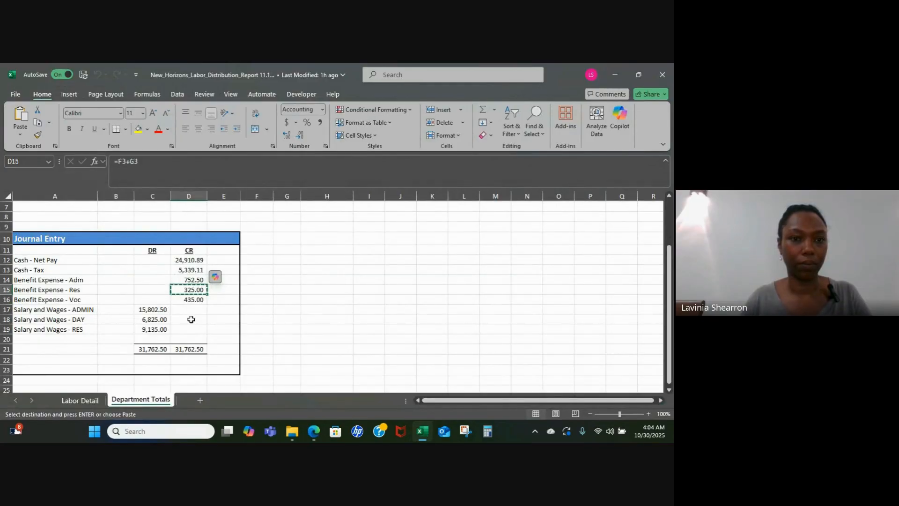
key(alt+Tab)
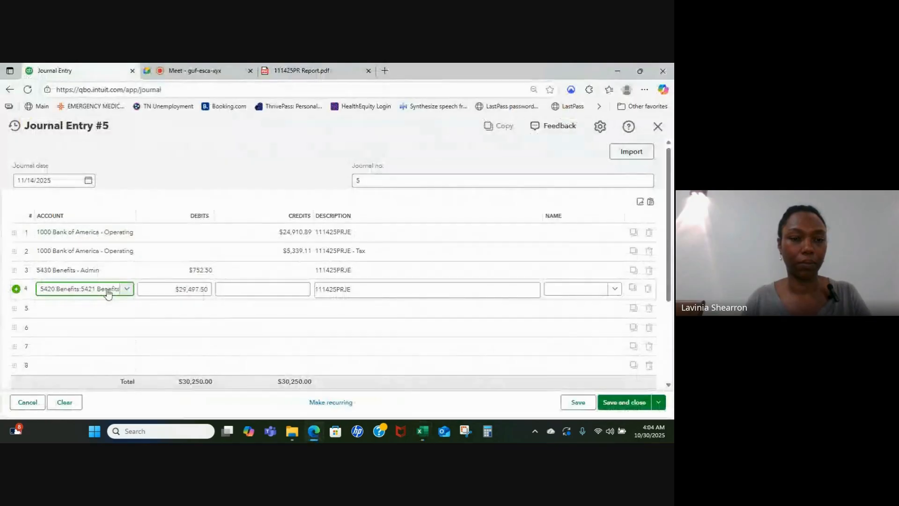
click(179, 289)
key(ctrl+v)
key(Tab)
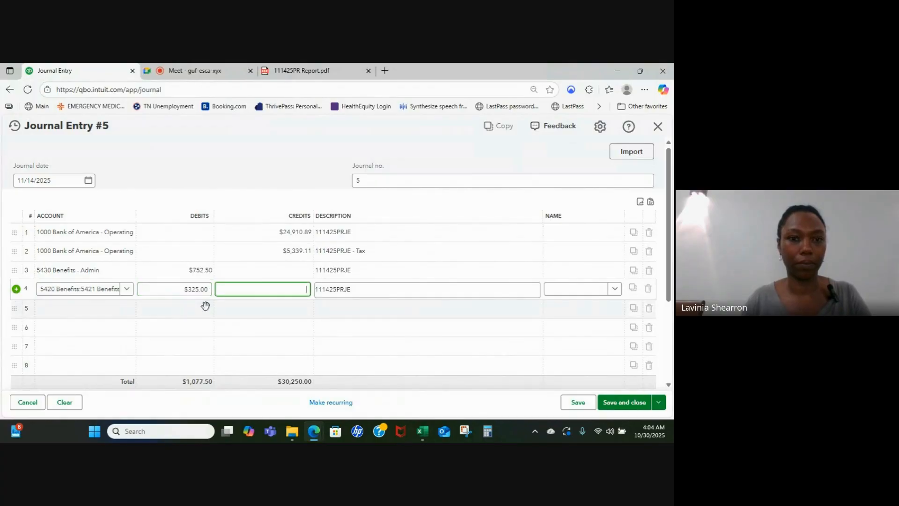
- Move the 752.50 amount on the 5430 Benefits - Admin line from debits to credits
click(194, 272)
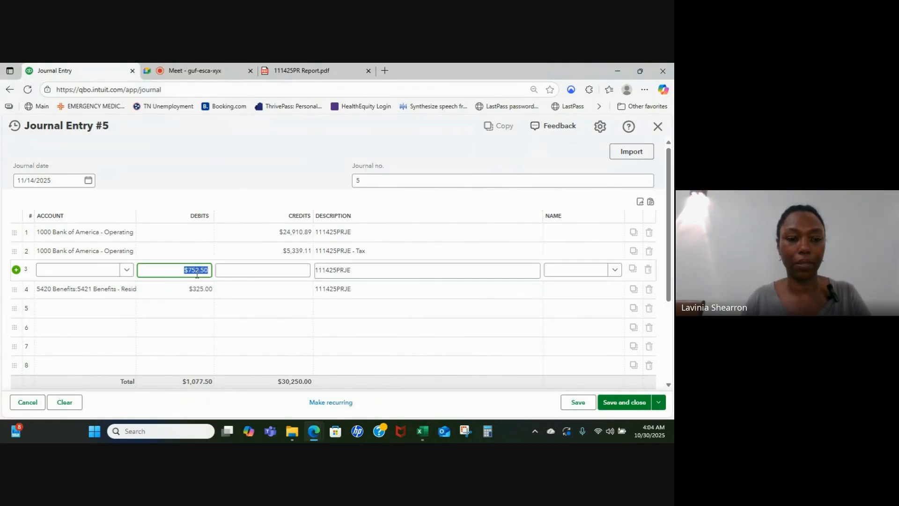
key(ctrl+x)
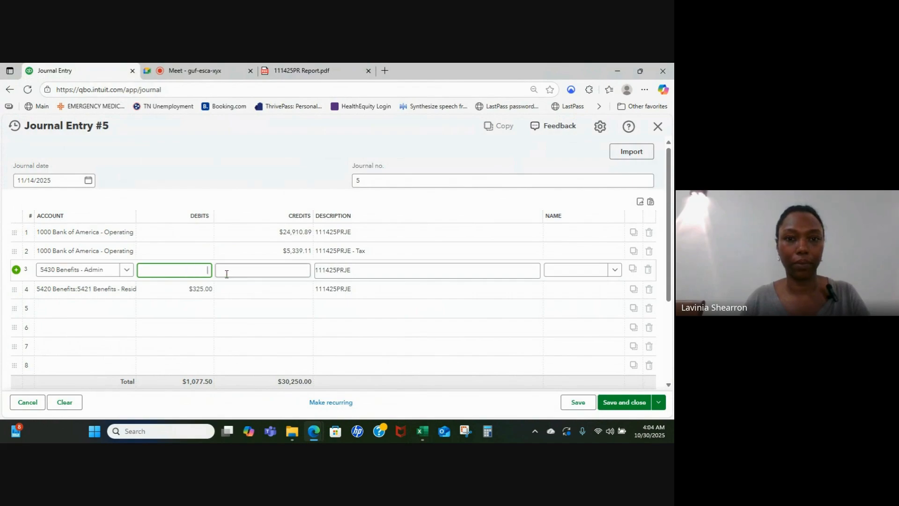
click(254, 271)
key(ctrl+v)
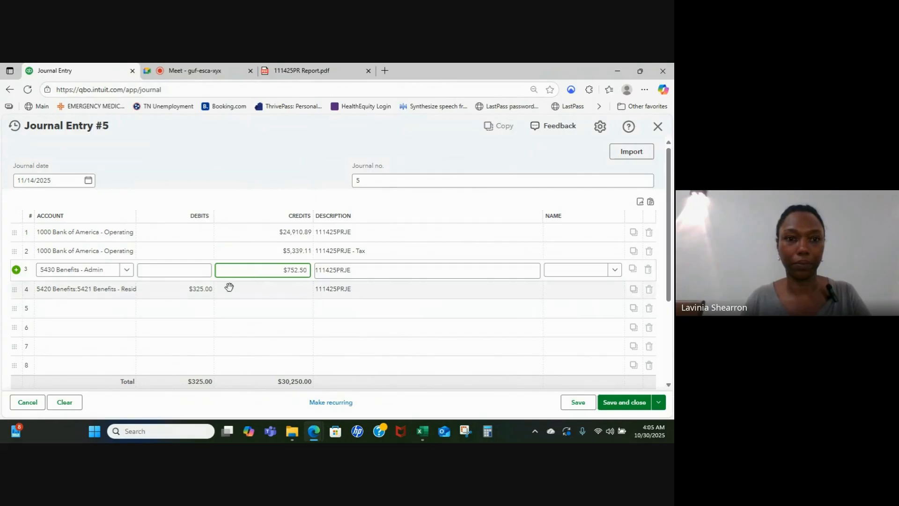
- Move the 325.00 amount on the 5421 Benefits - Residential line from debits to credits
click(198, 290)
key(ctrl+x)
click(281, 289)
key(ctrl+v)
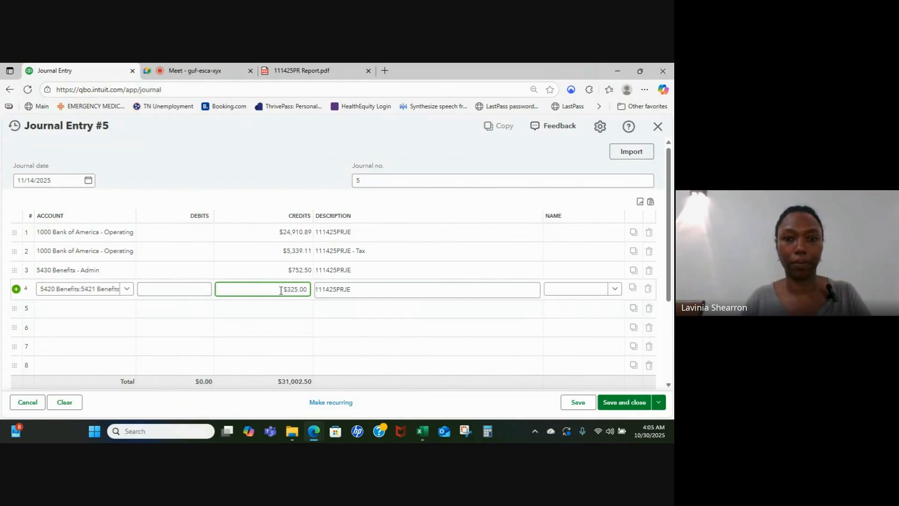
key(Tab)
key(Tab)
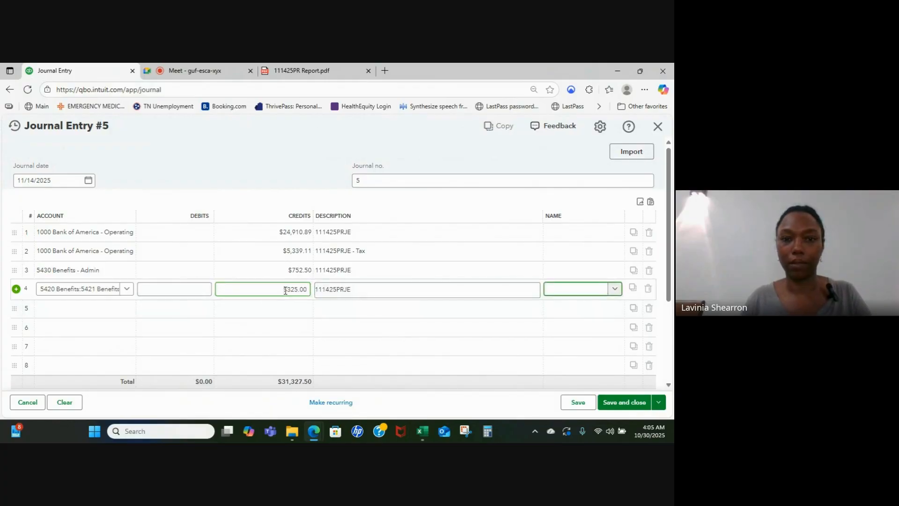
- Assign the account 5423 Benefits - Adult Daycare to the fifth journal line
click(92, 309)
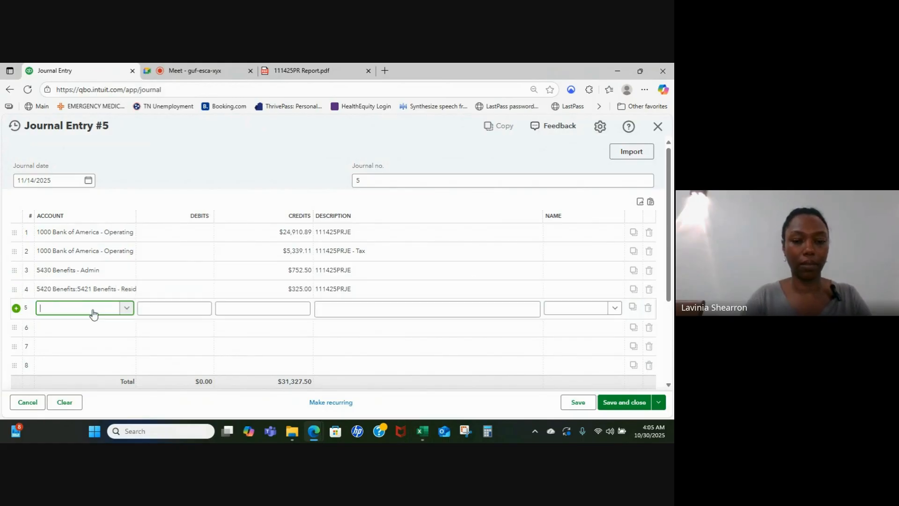
text(ben)
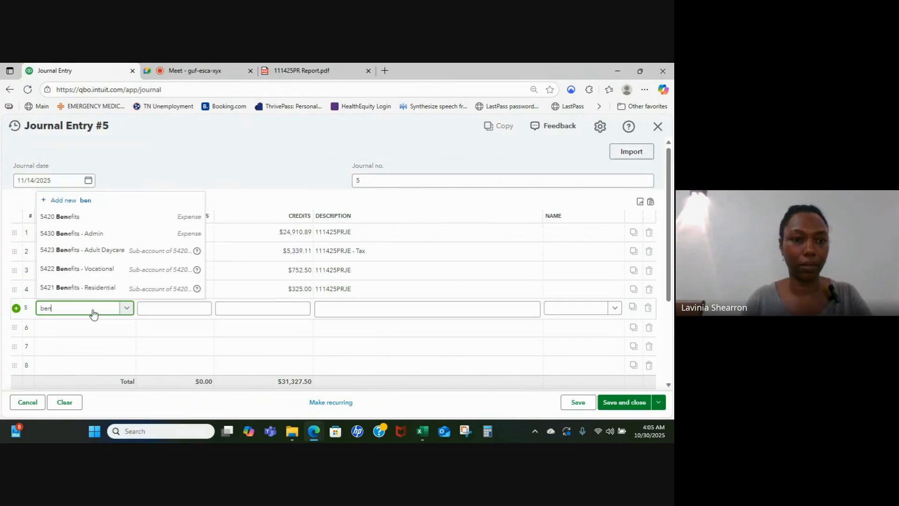
click(113, 250)
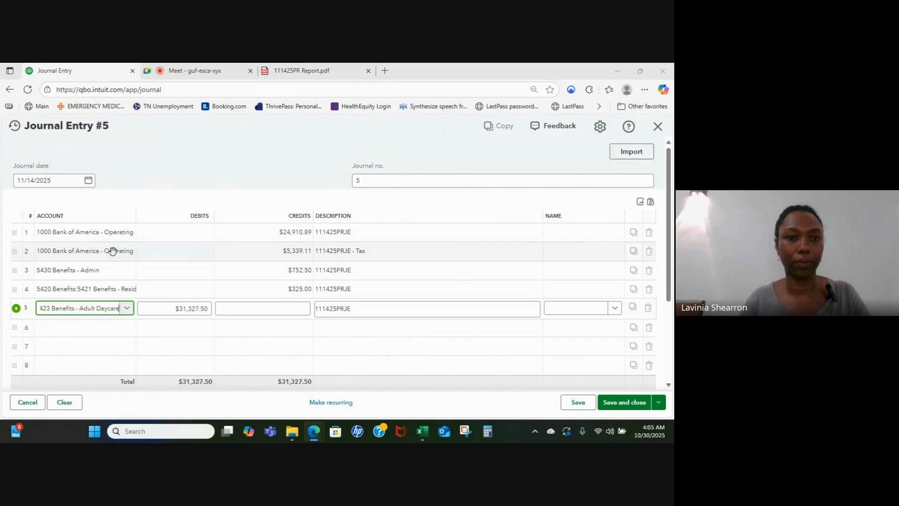
- Switch to the Excel workbook and relabel the Benefit Expense - Voc row in the Journal Entry section as Benefit Expense - Day
key(alt+Tab)
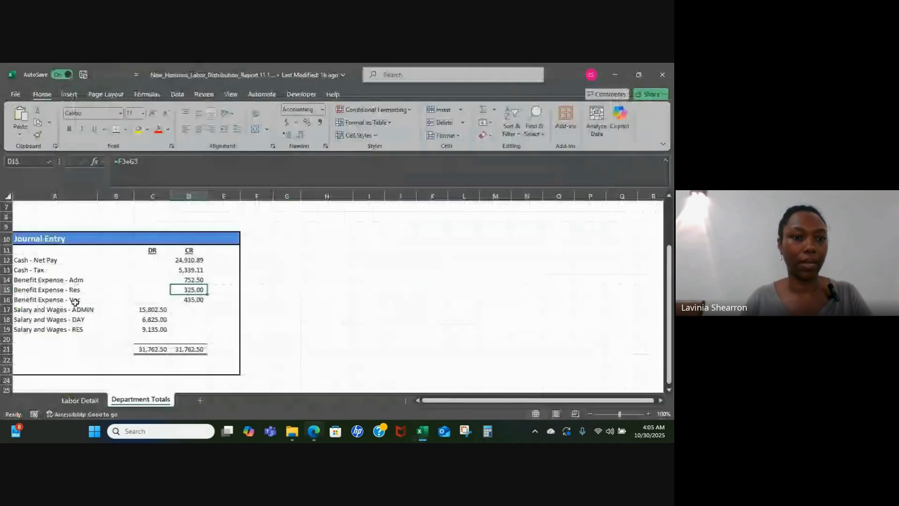
click(75, 290)
click(90, 301)
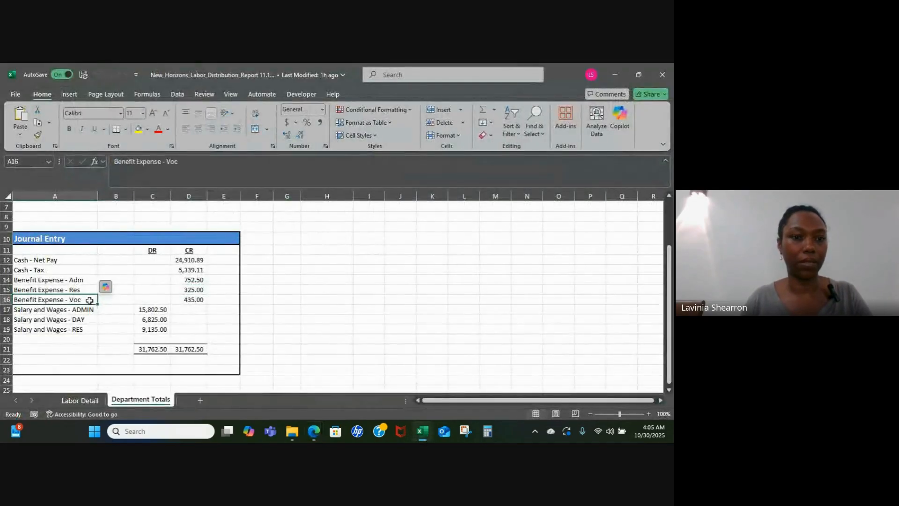
key(F2)
key(BackSpace)
key(BackSpace)
key(BackSpace)
text(Day)
key(Tab)
key(Tab)
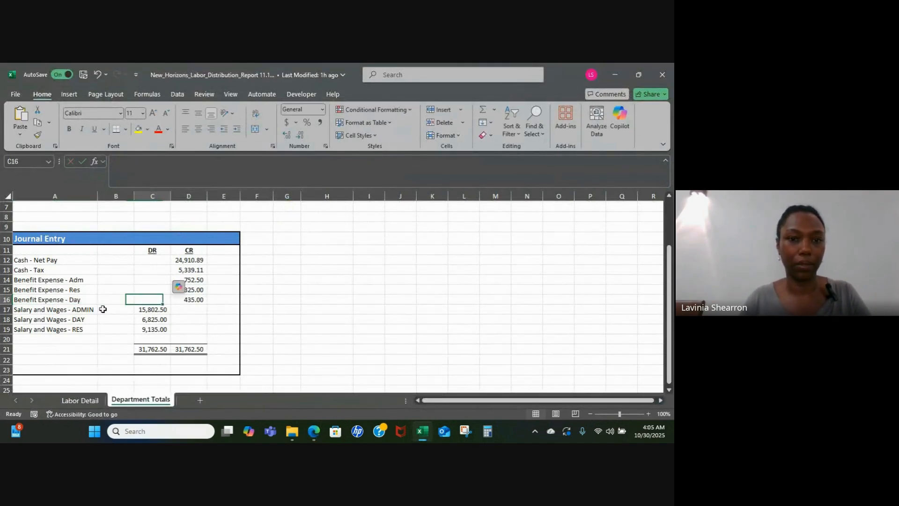
- Copy the Benefit Expense - Day amount from the Excel workbook and set the fifth line's credit in QuickBooks to 435.00
key(Right)
key(ctrl+c)
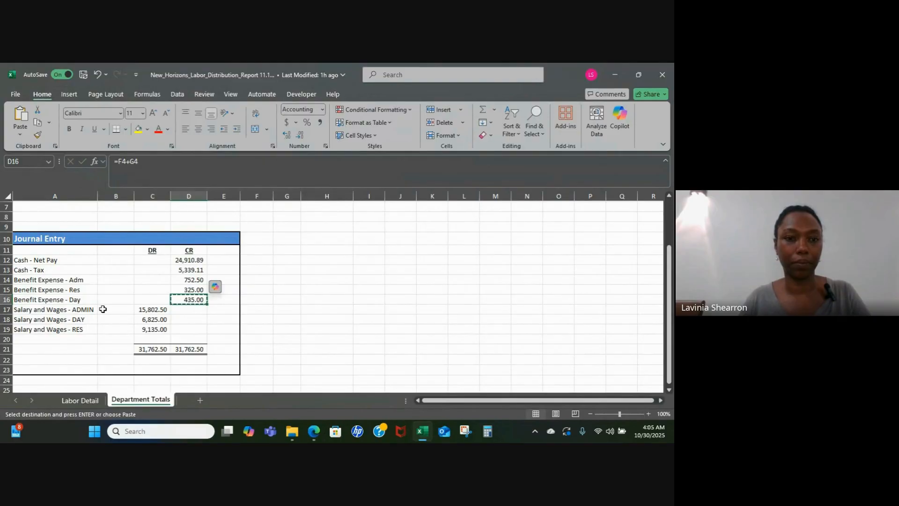
key(alt+Tab)
click(282, 307)
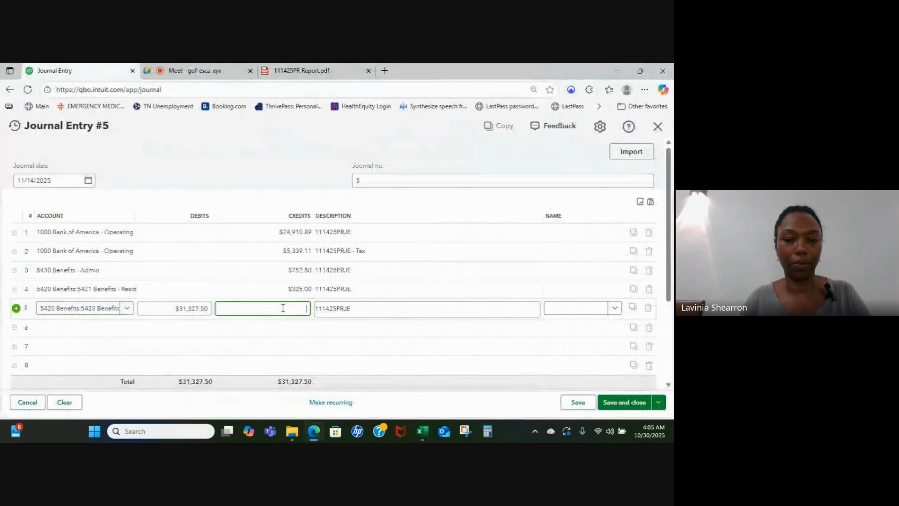
key(ctrl+v)
key(Tab)
key(Tab)
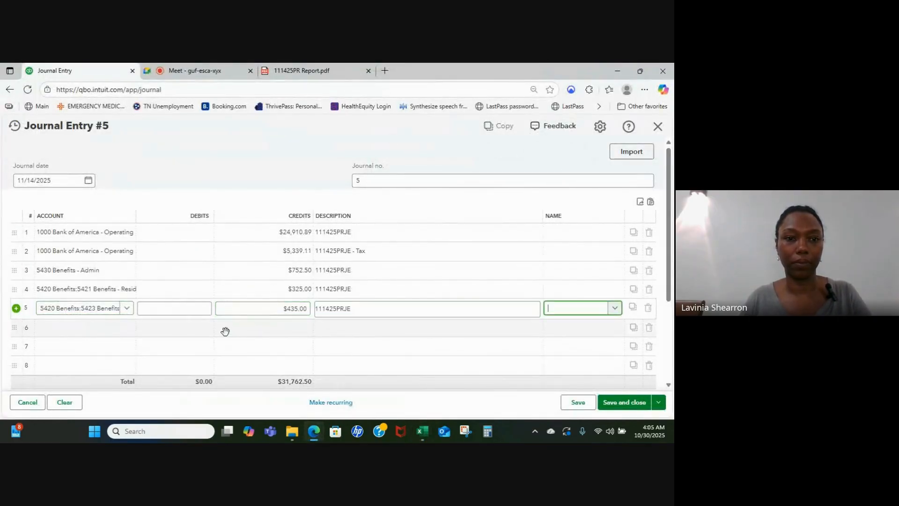
- Assign the account 5001 Salaries and Wages - Residential to the sixth journal line and check the line order in the Excel workbook
click(92, 331)
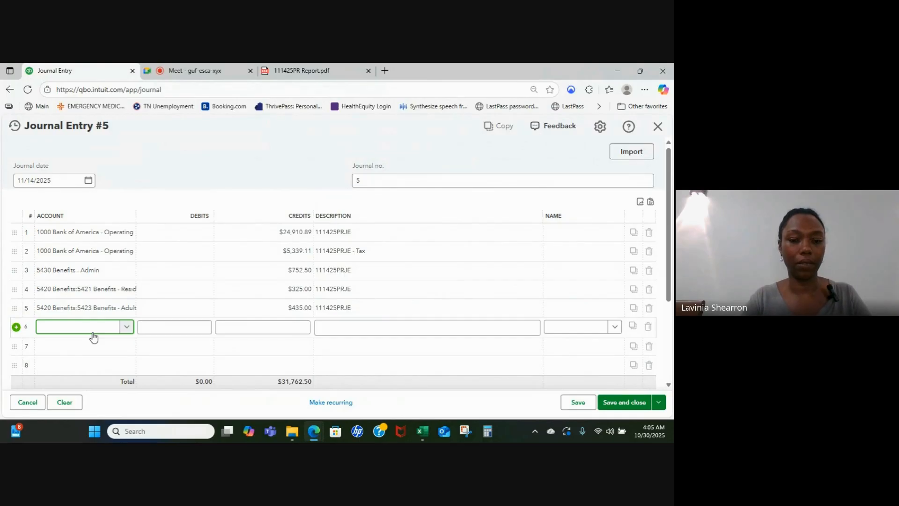
text(Sal)
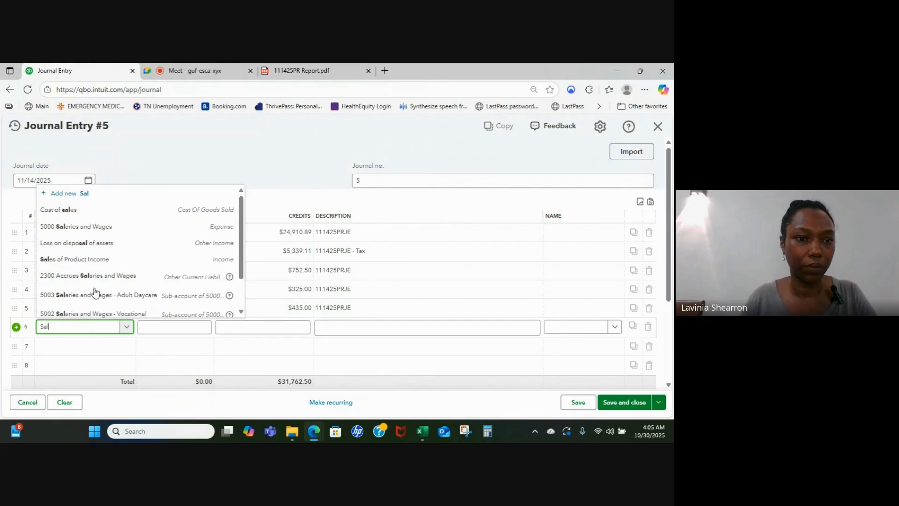
scroll(147, 234, down, 1)
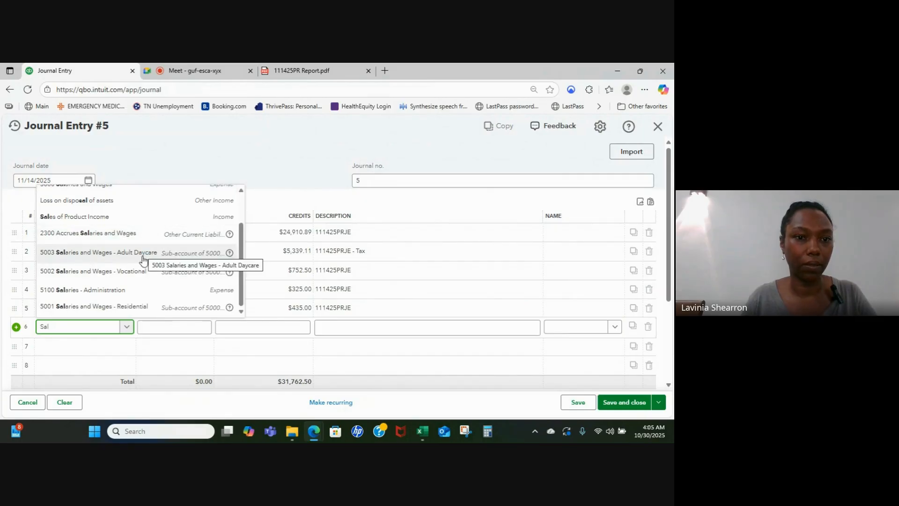
click(140, 307)
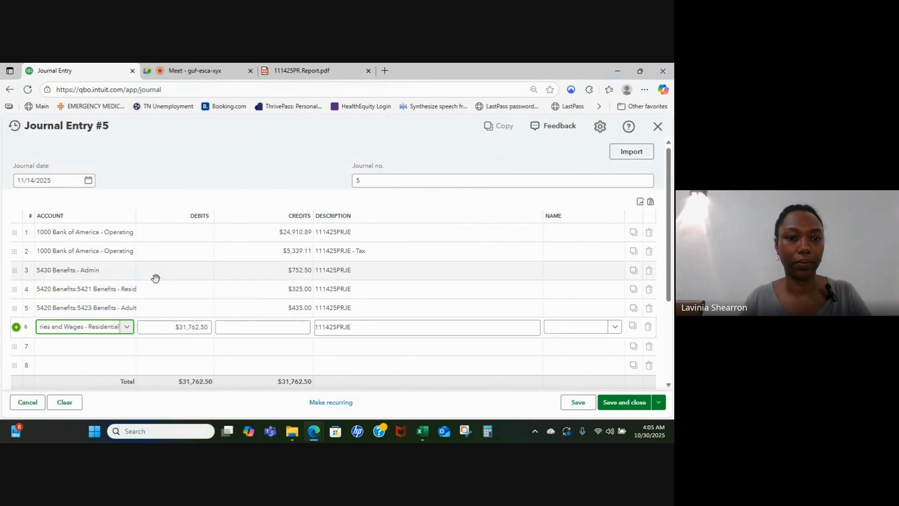
key(alt+Tab)
key(alt+Tab)
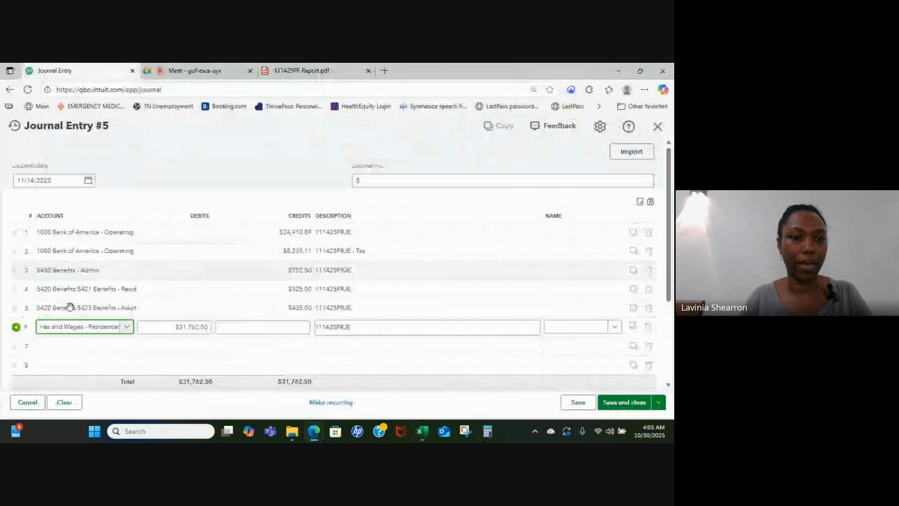
- Set the sixth journal line's account to 5100 Salaries - Administration
click(102, 330)
text(sam)
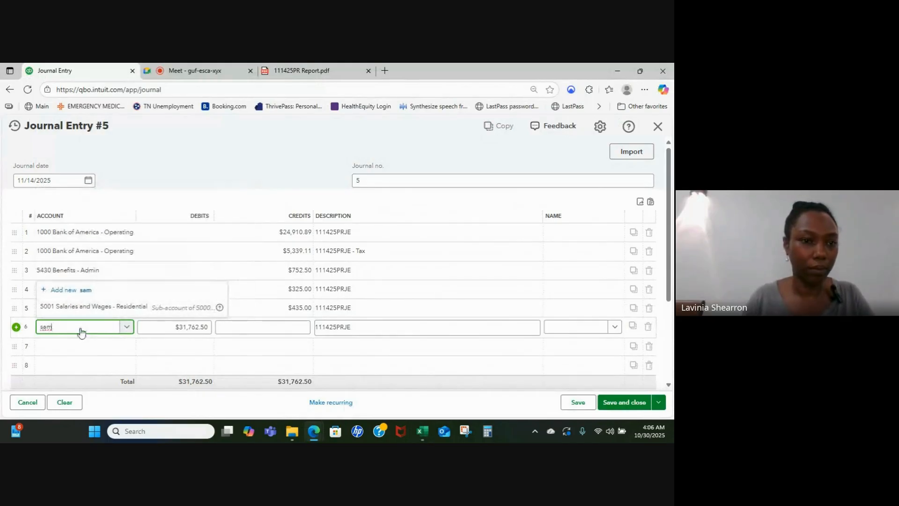
key(BackSpace)
text(l)
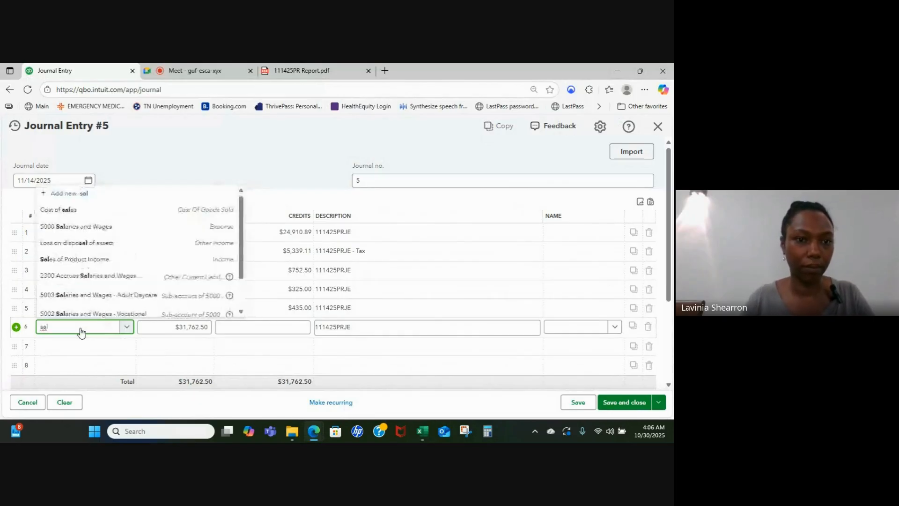
scroll(114, 261, down, 2)
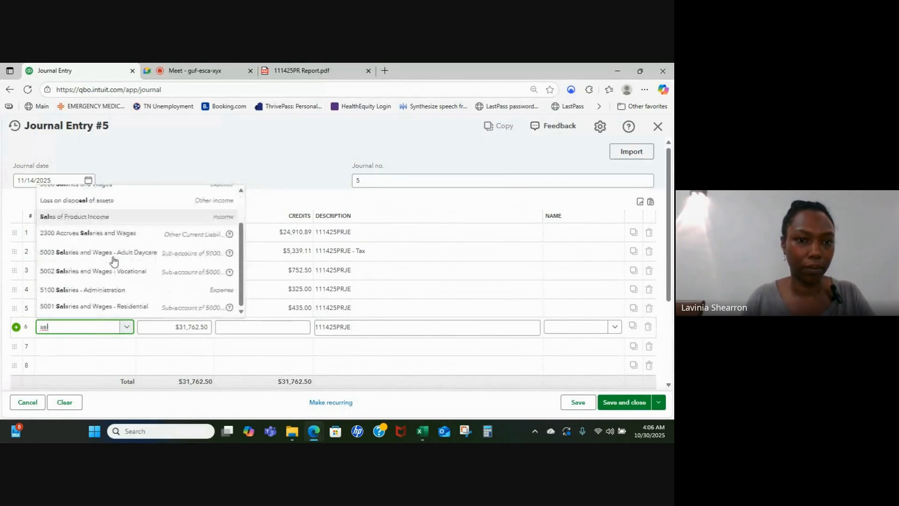
click(110, 290)
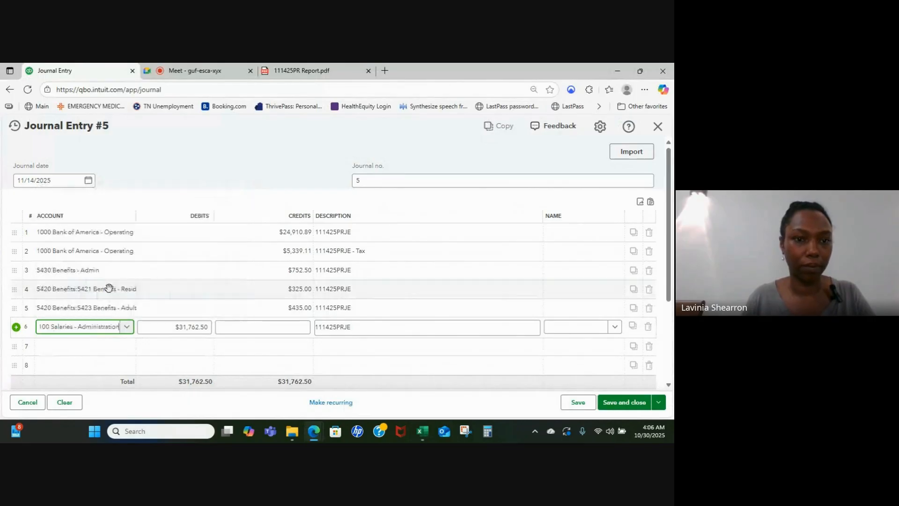
- Copy the Salary and Wages - ADMIN amount from the Excel workbook and set the sixth line's debit in QuickBooks to 15,802.50
key(Tab)
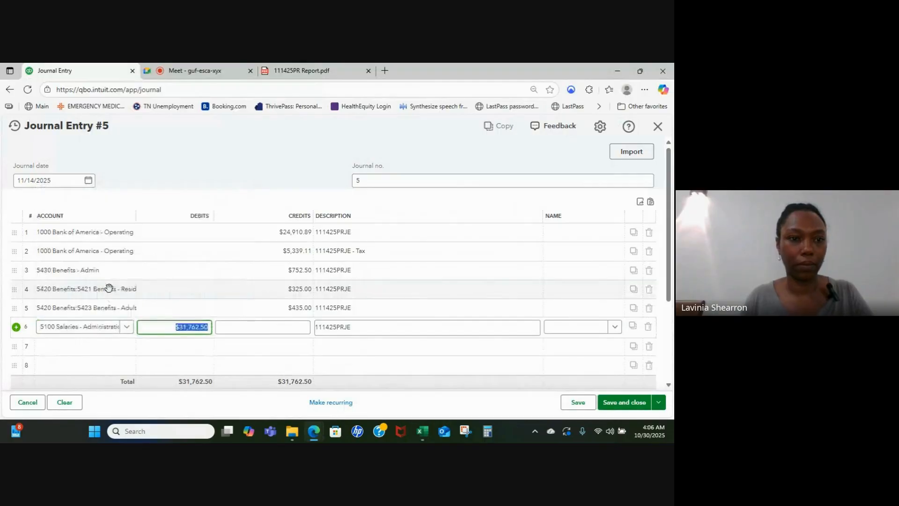
key(alt+Tab)
click(151, 309)
key(ctrl+c)
key(alt+Tab)
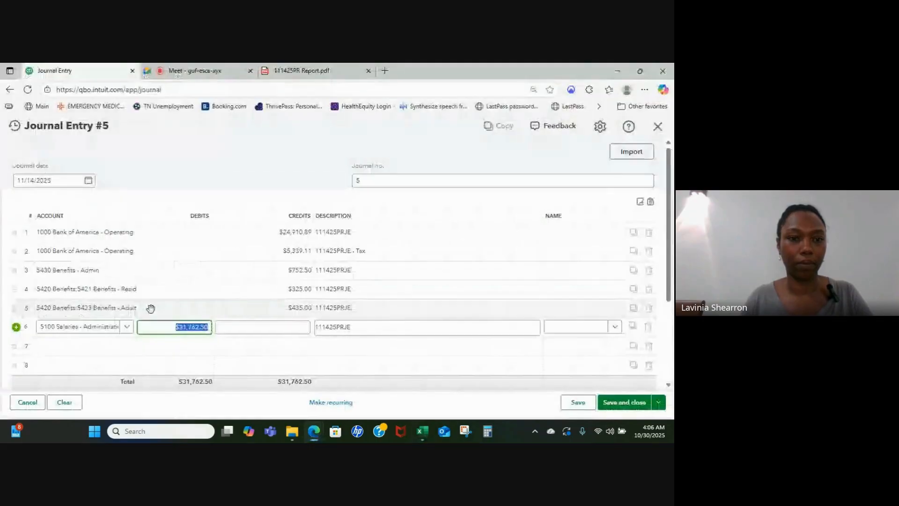
key(ctrl+v)
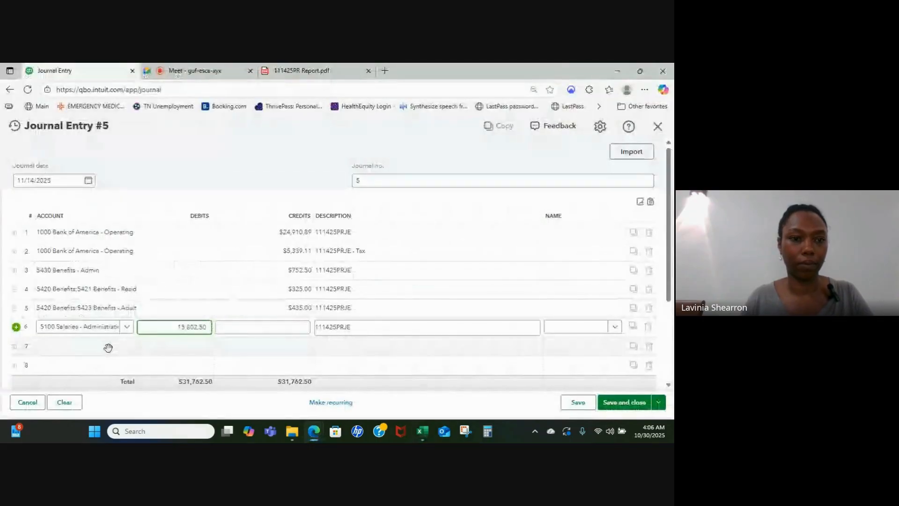
- Assign the account 5001 Salaries and Wages - Residential to the seventh journal line
click(108, 347)
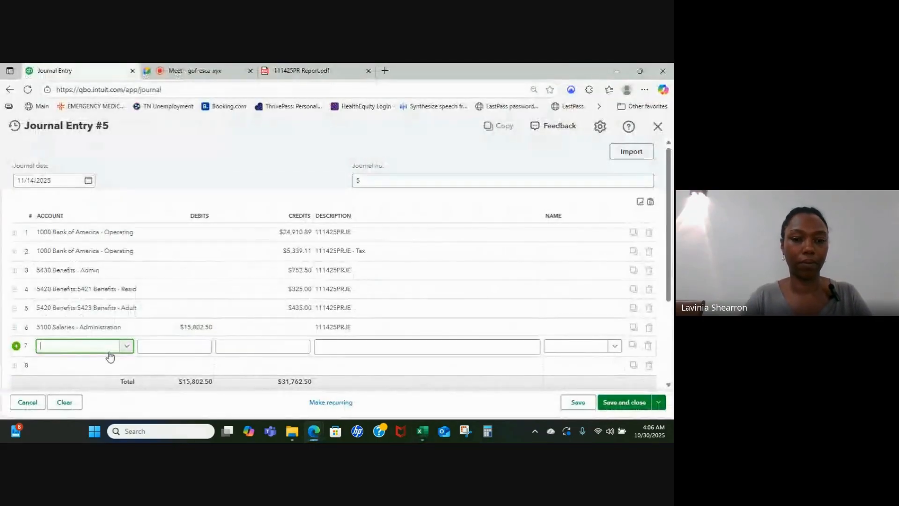
text(sal)
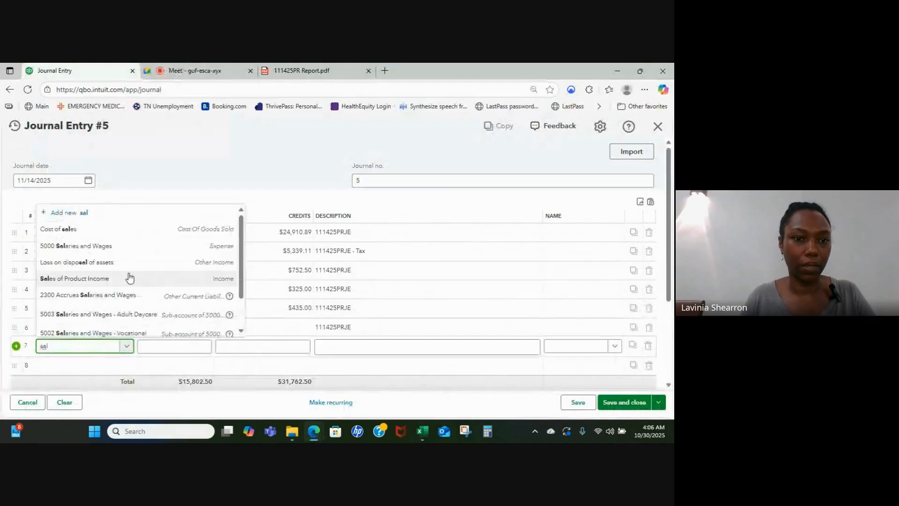
scroll(127, 281, down, 2)
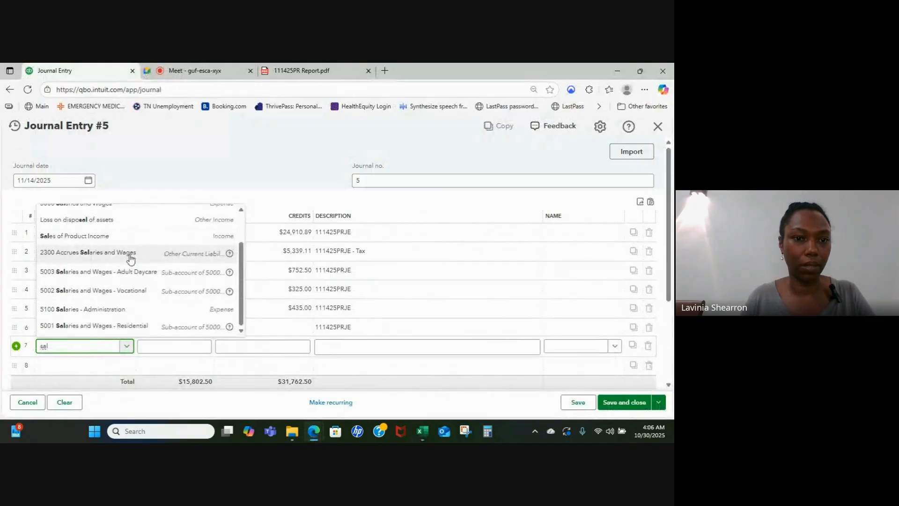
click(129, 326)
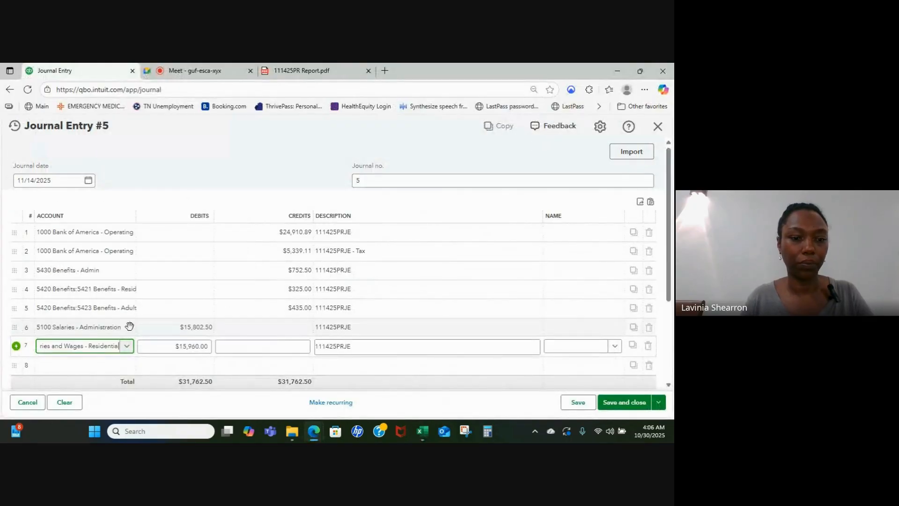
- Copy the Salary and Wages - RES amount from the Excel workbook and set the seventh line's debit in QuickBooks to 9,135.00
key(Tab)
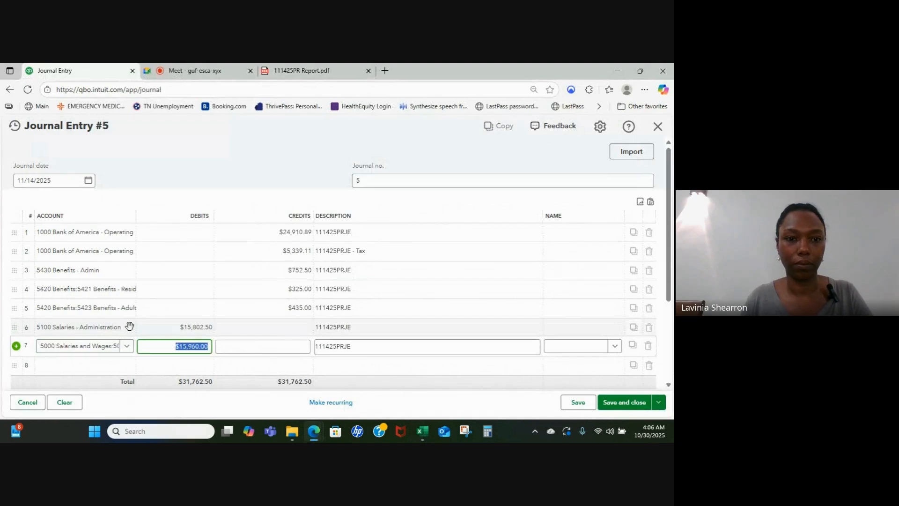
key(alt+Tab)
click(148, 319)
key(ctrl+c)
click(150, 329)
key(ctrl+v)
key(ctrl+c)
key(alt+Tab)
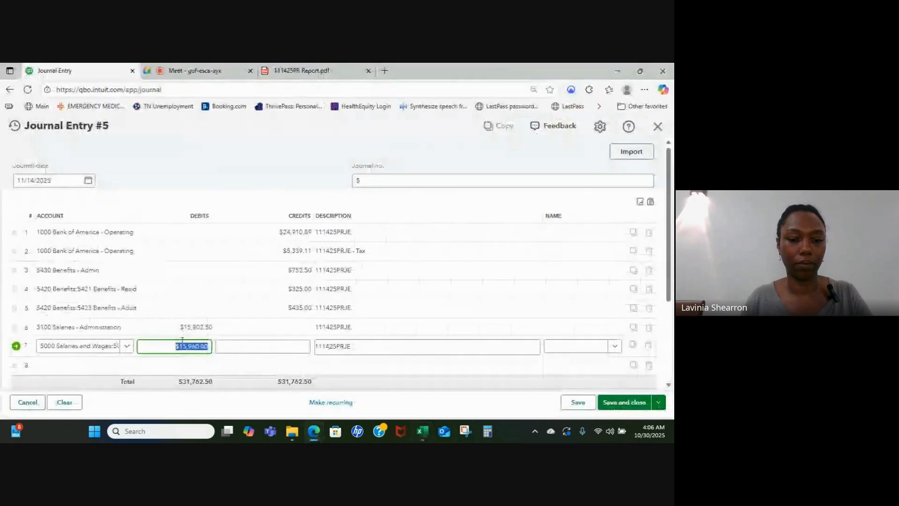
key(ctrl+v)
key(Tab)
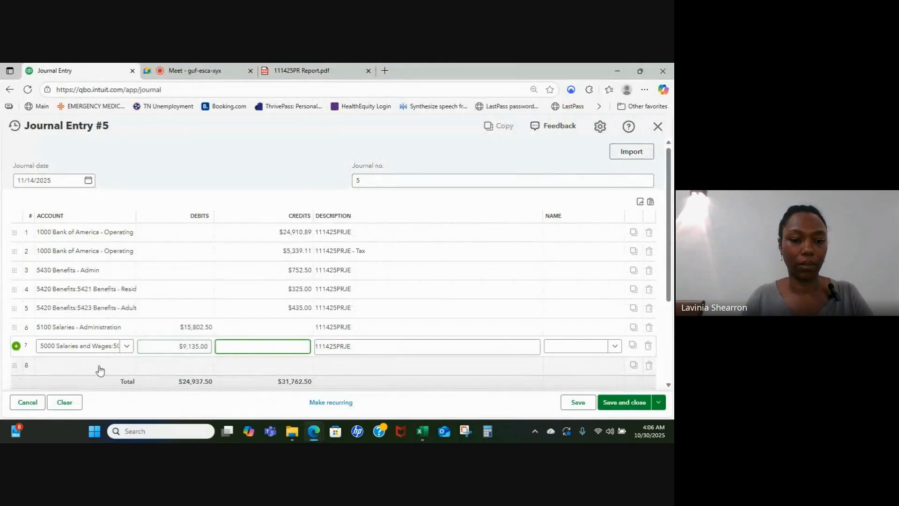
- Assign the account 5003 Salaries and Wages - Adult Daycare to the eighth journal line
click(99, 367)
text(sal)
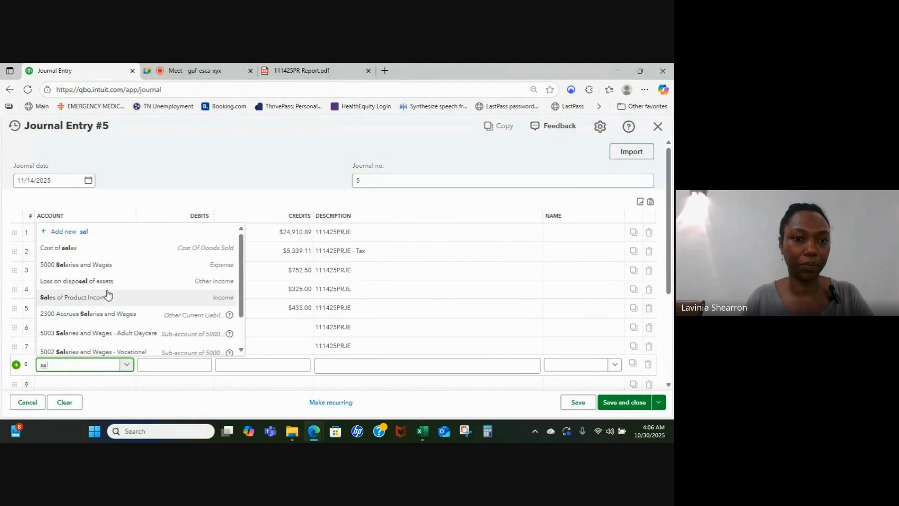
click(114, 333)
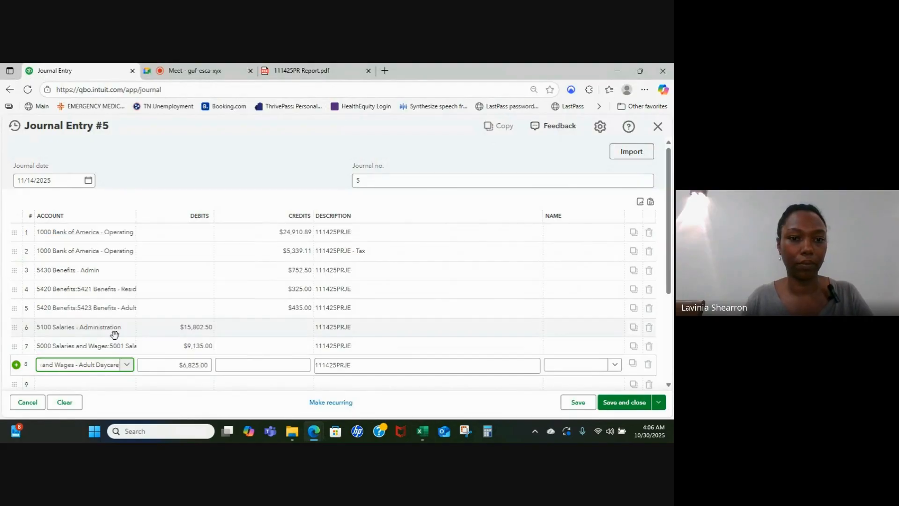
- Compare the eighth line's debit with Salary and Wages - DAY in the Excel workbook, and review the debit and credit totals in QuickBooks
key(alt+Tab)
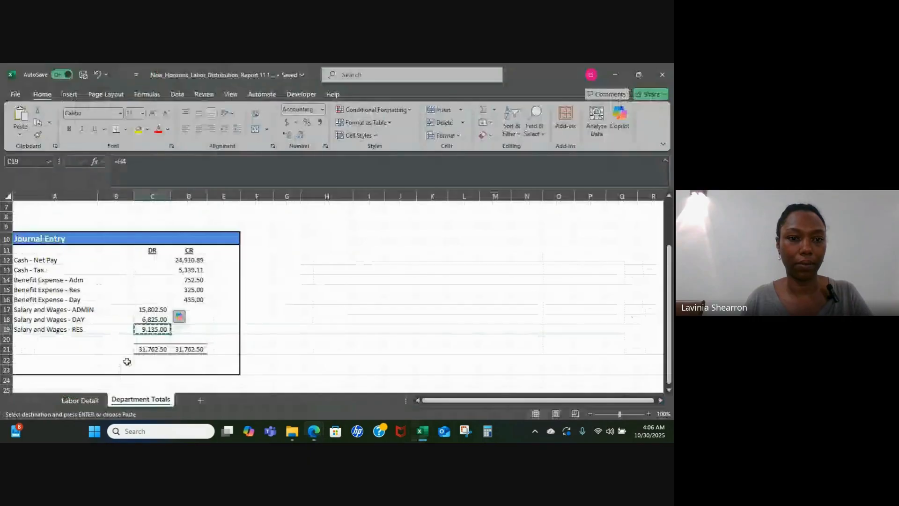
click(147, 322)
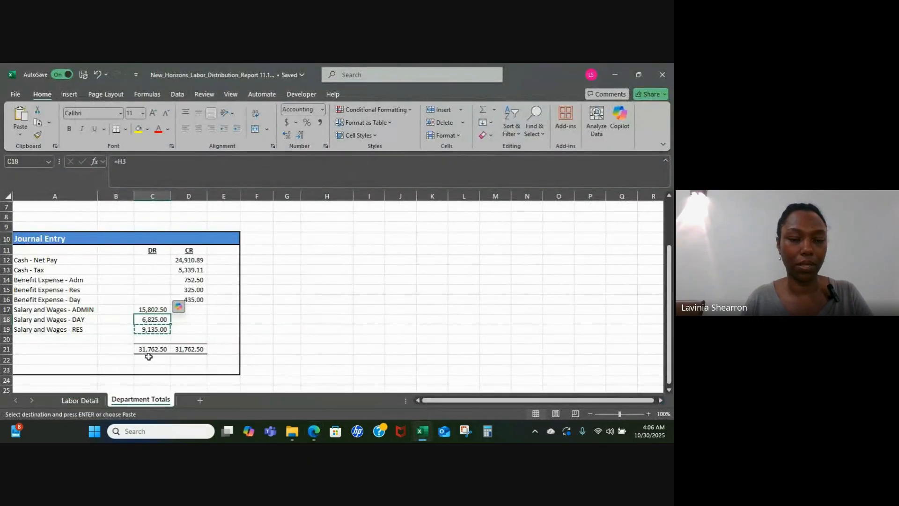
key(alt+Tab)
scroll(229, 319, down, 1)
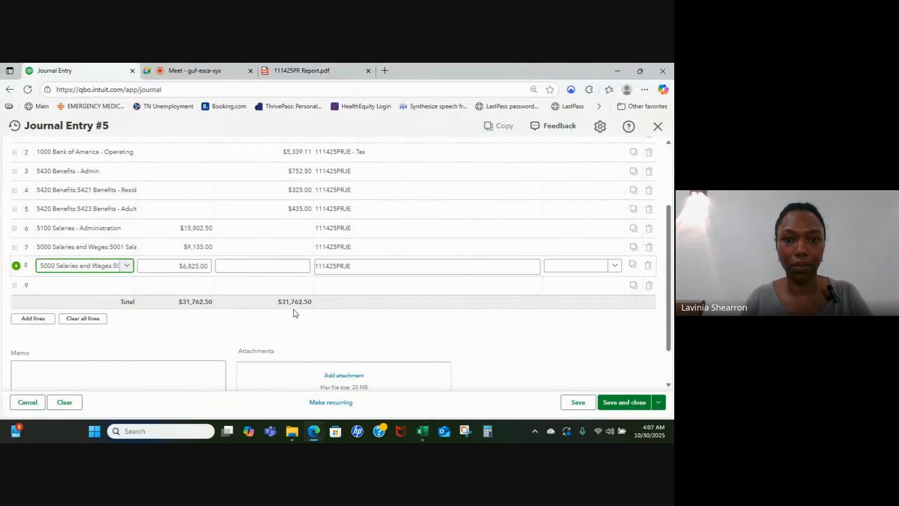
scroll(353, 310, up, 1)
scroll(354, 309, up, 2)
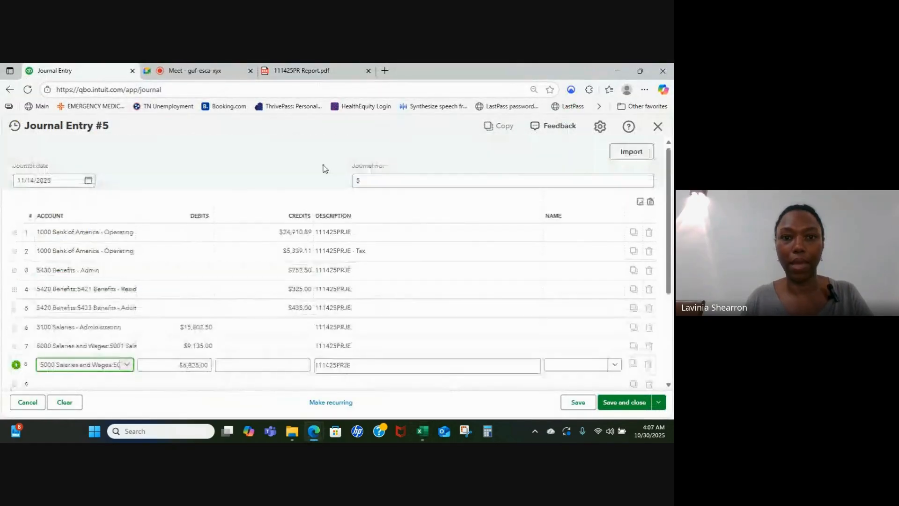
scroll(345, 312, down, 2)
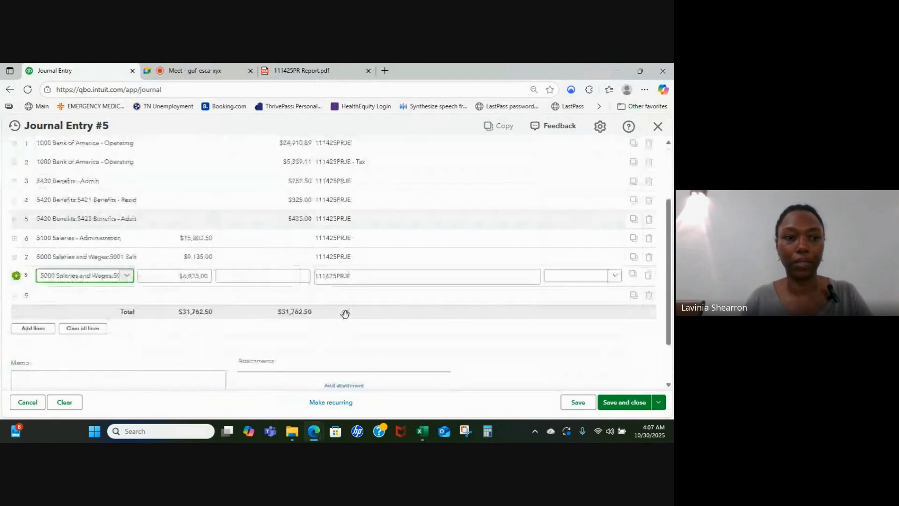
- Attach the file 111425PR Report - ATTACHMENT from the Payroll Report Sample folder to the journal entry
scroll(345, 313, down, 1)
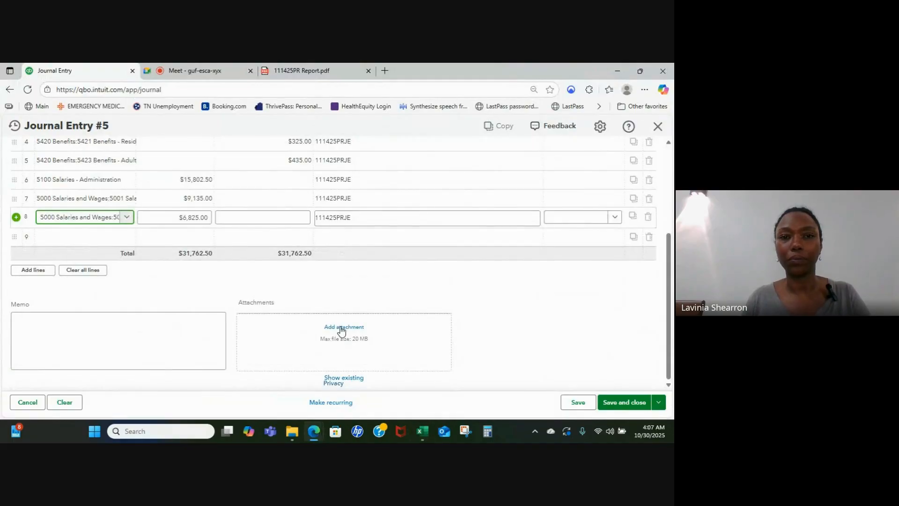
click(342, 331)
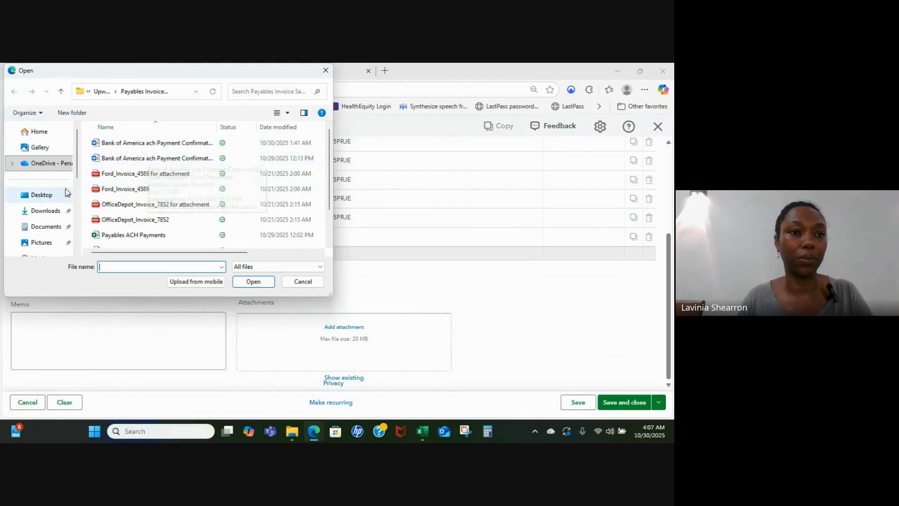
scroll(51, 196, down, 2)
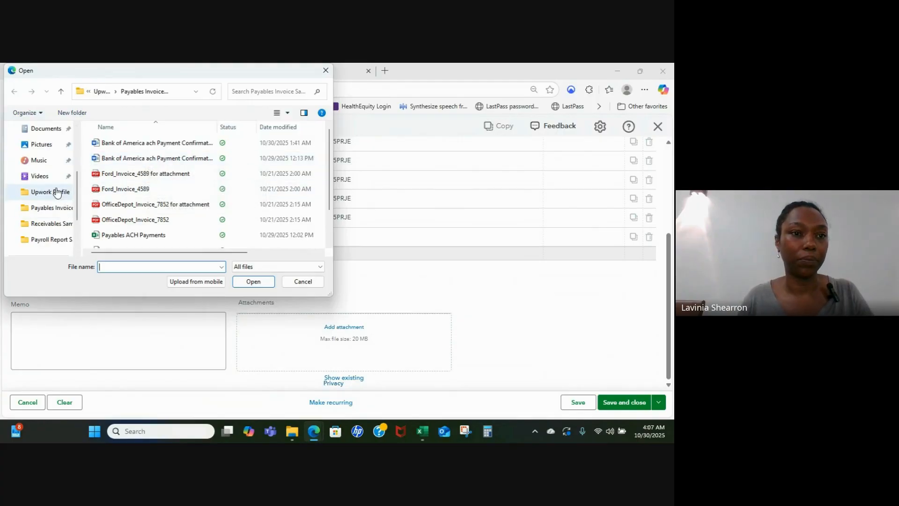
click(49, 238)
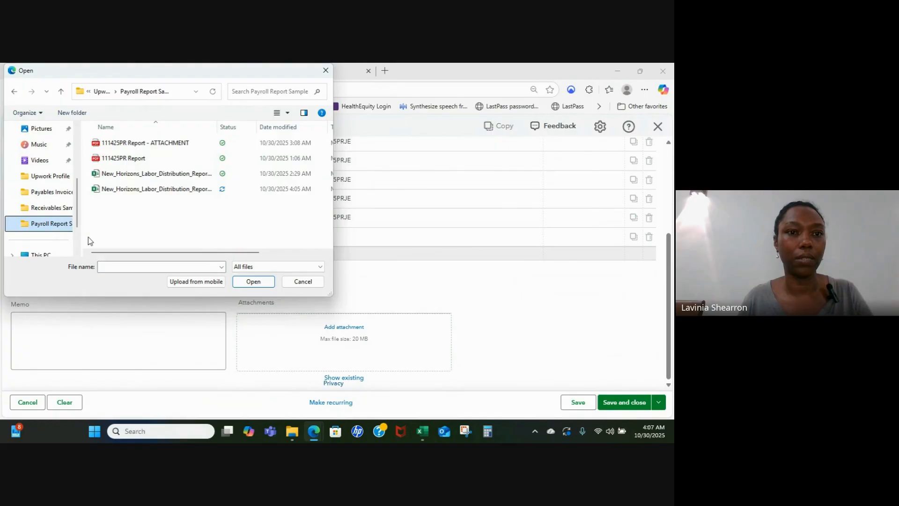
click(134, 143)
click(253, 281)
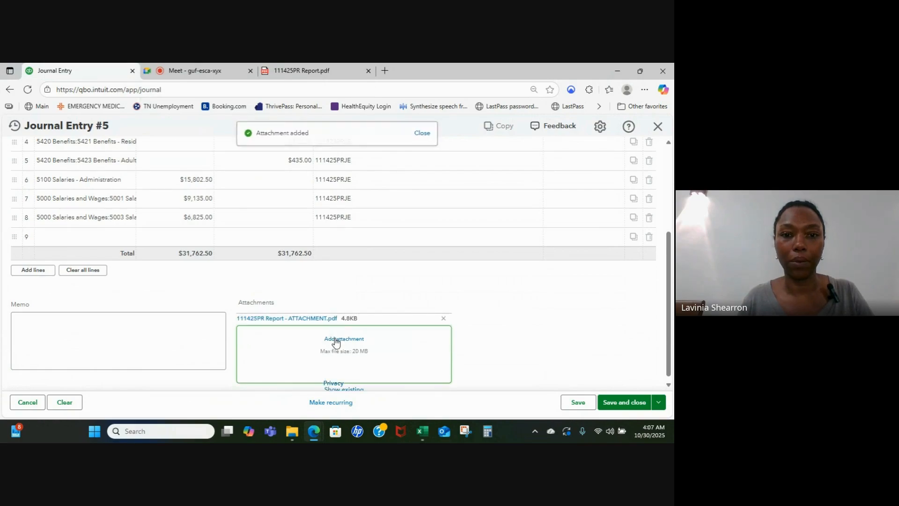
- Attach the attachment copy of the New_Horizons_Labor_Distribution_Report 11.14.25 workbook, and save and close the journal entry
click(335, 338)
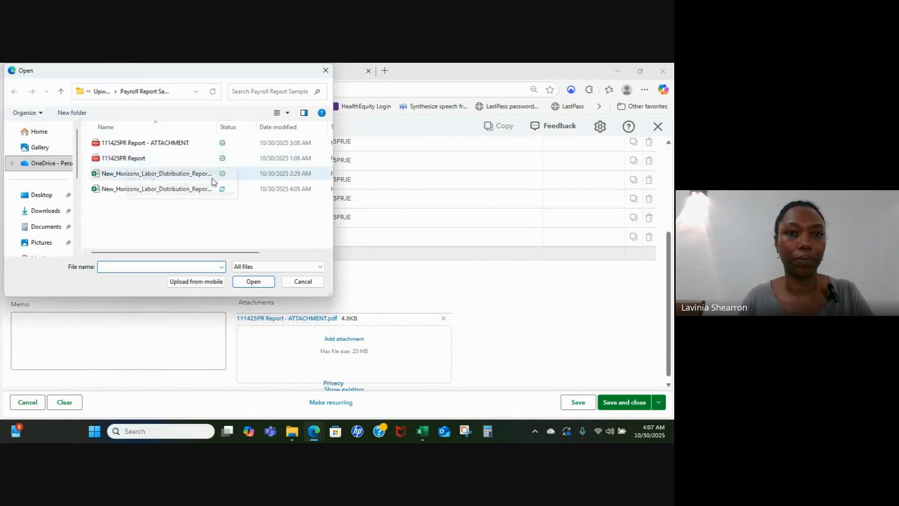
drag(216, 125, 272, 133)
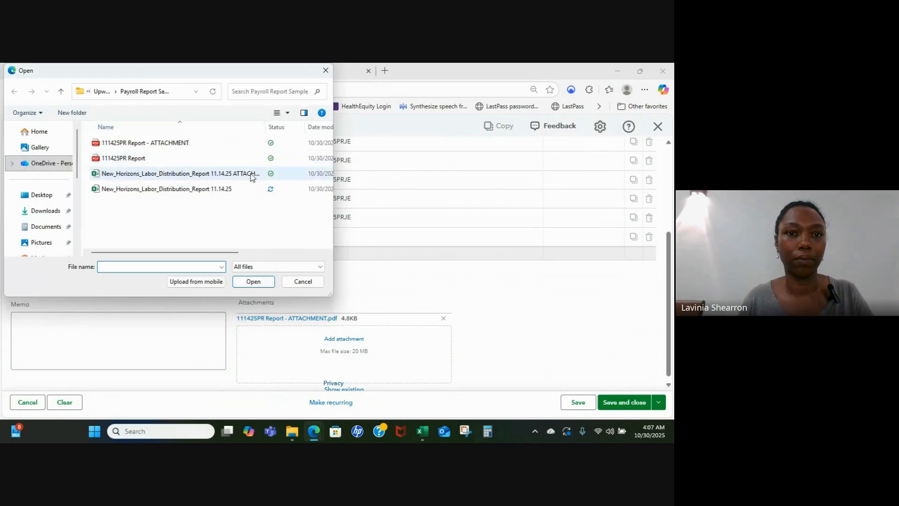
click(248, 178)
click(262, 282)
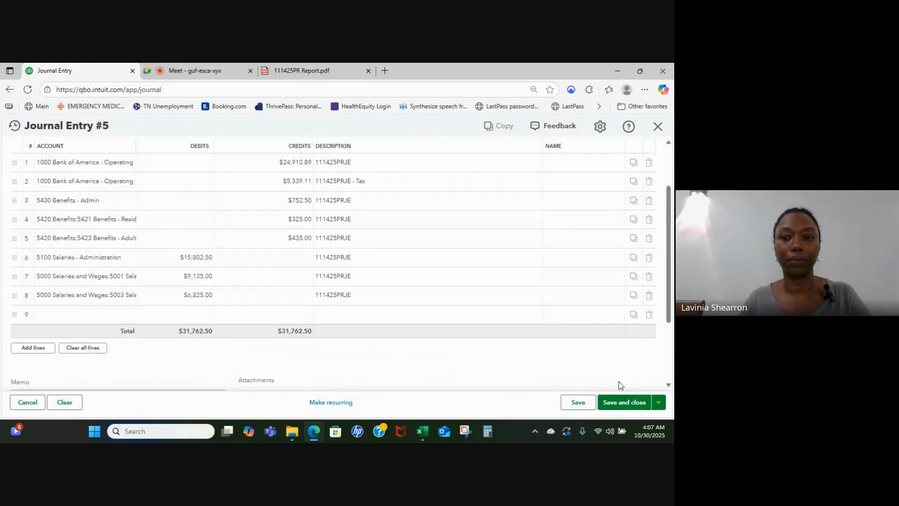
click(627, 405)
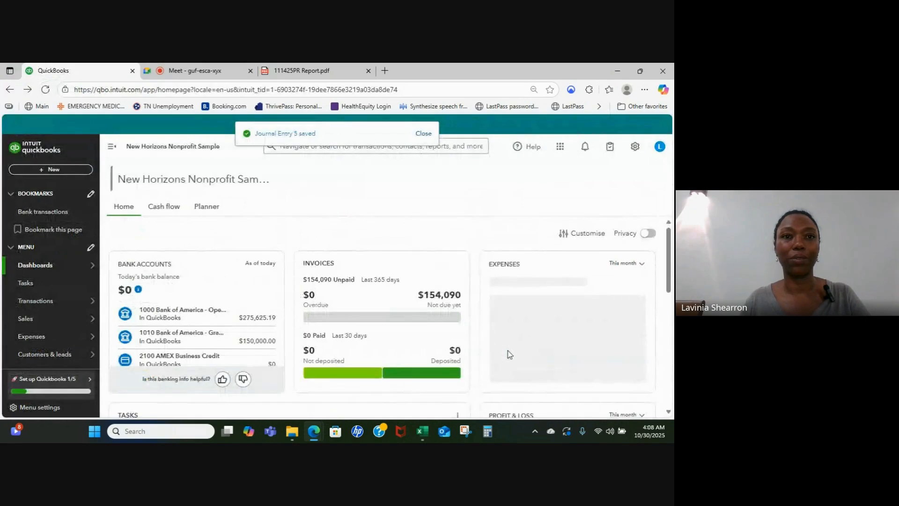
click(194, 72)
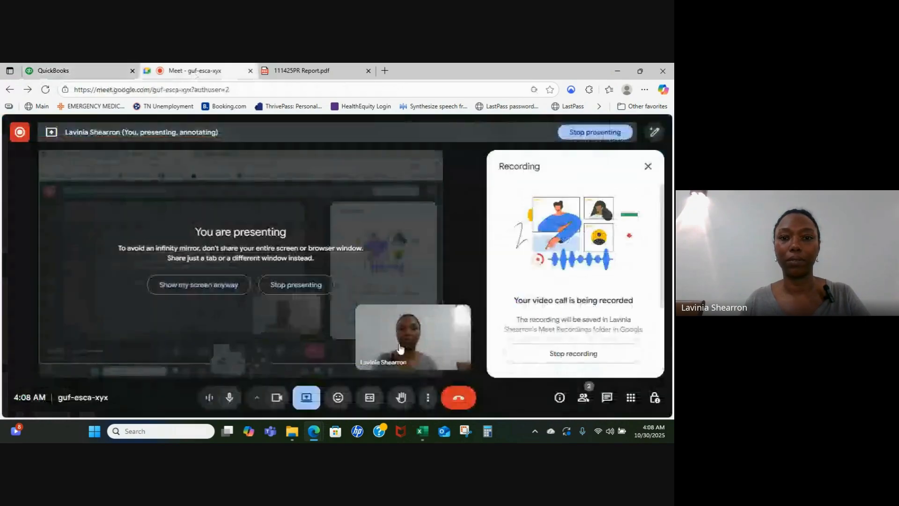